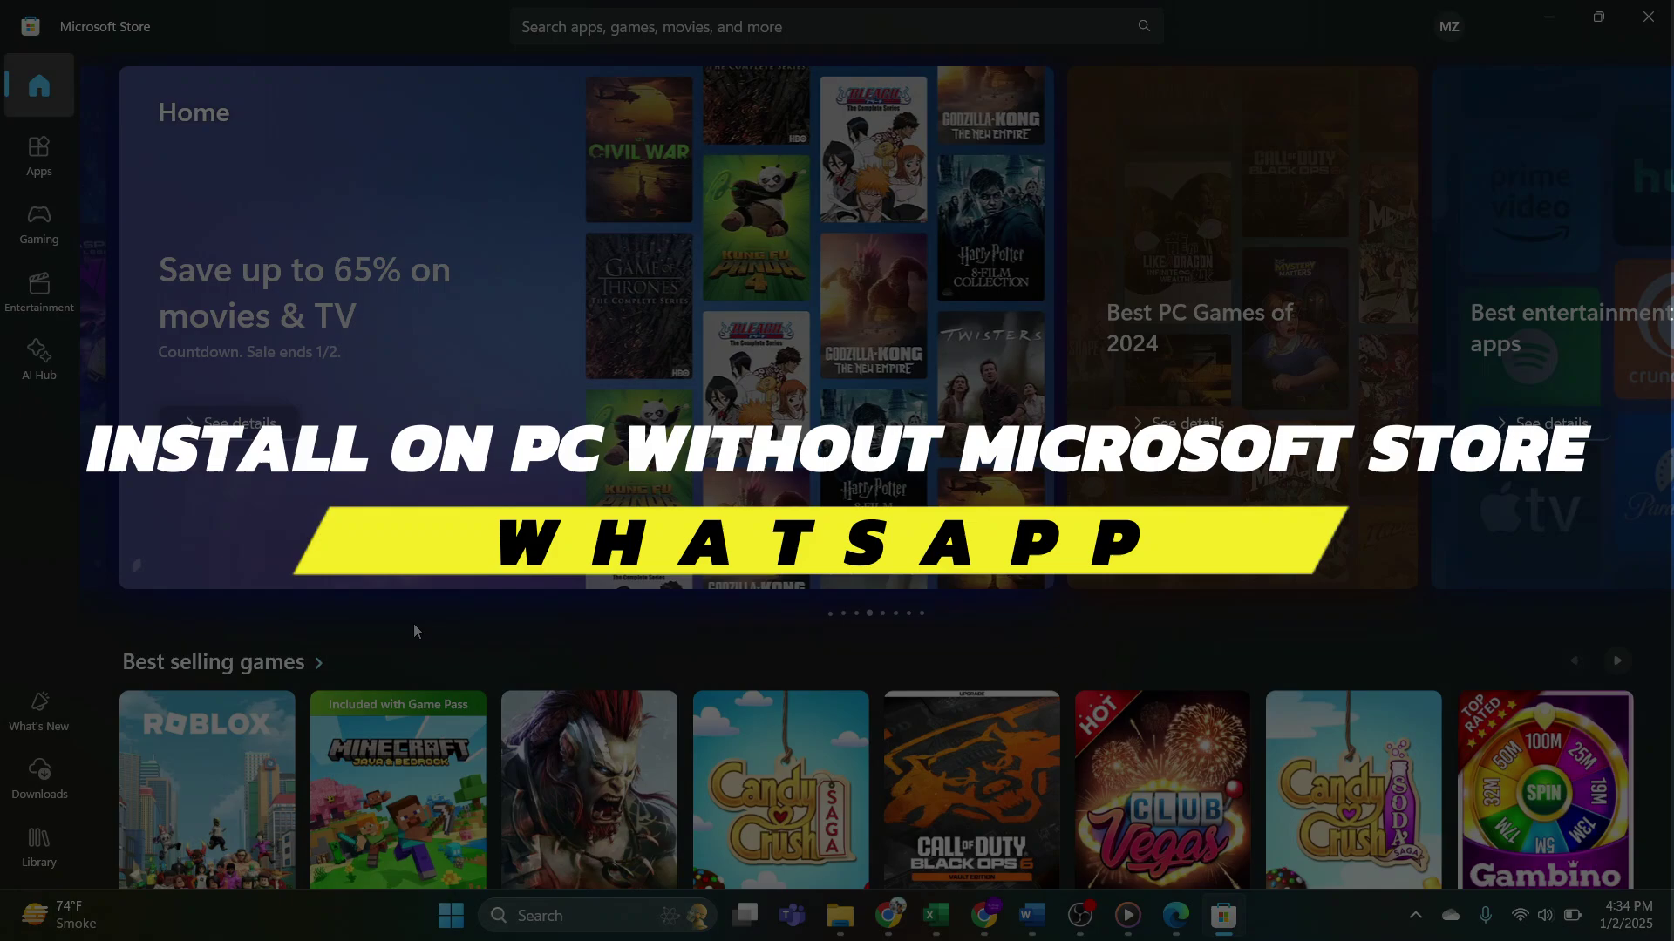
pyautogui.scroll(-3, 414, 624)
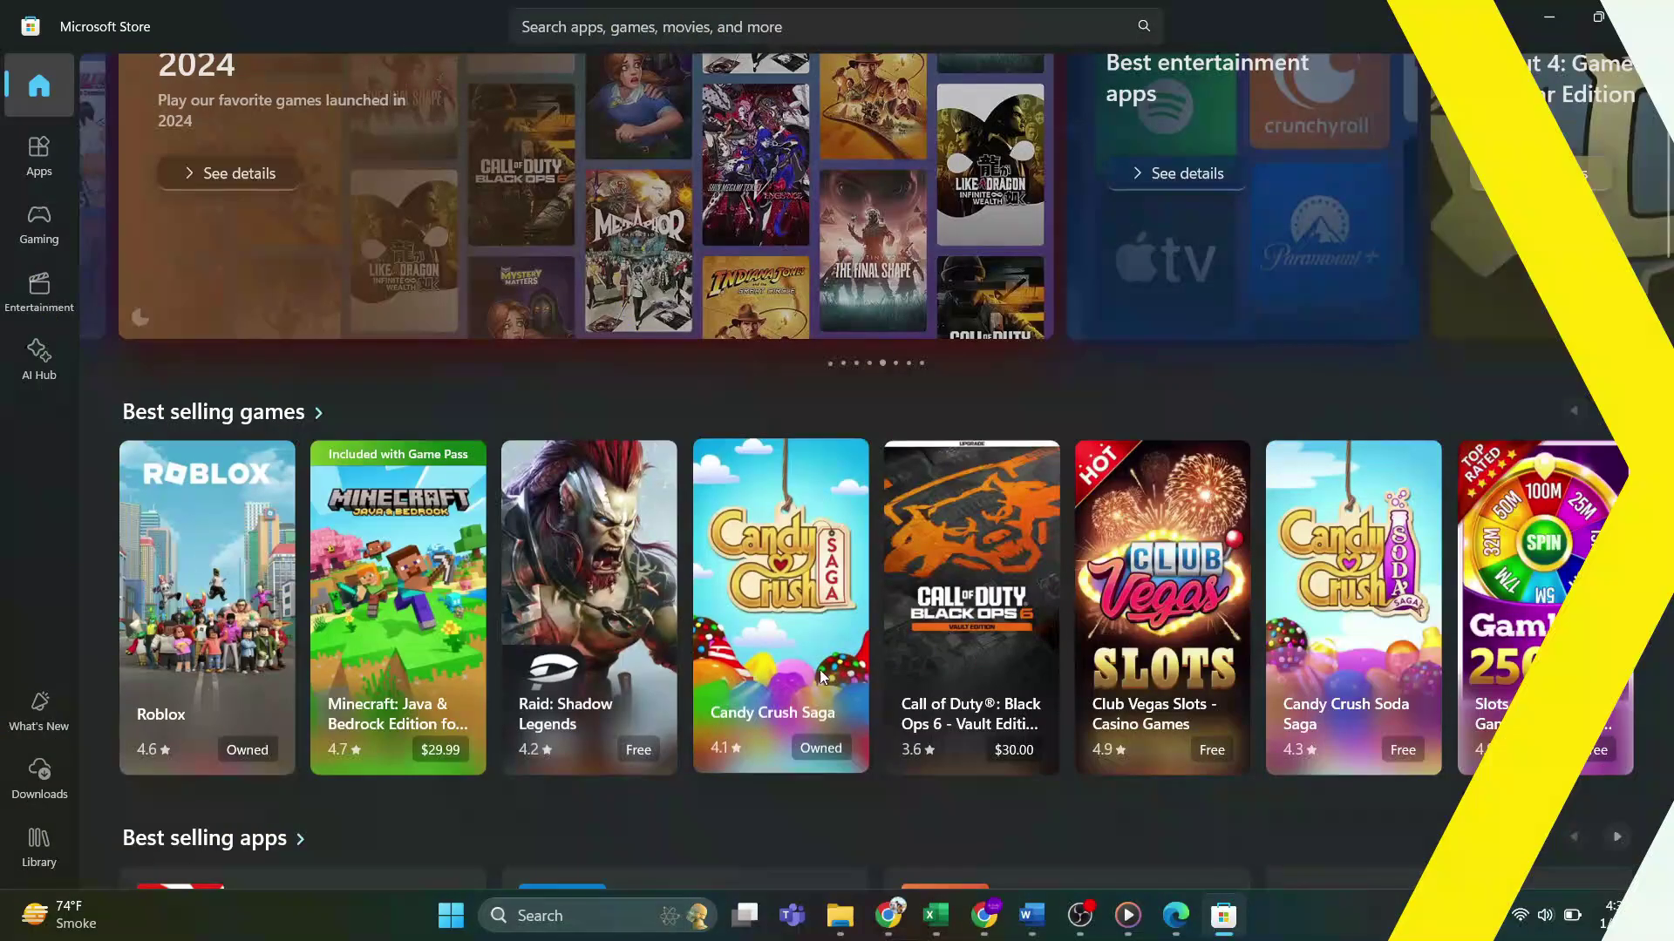
pyautogui.scroll(-4, 836, 570)
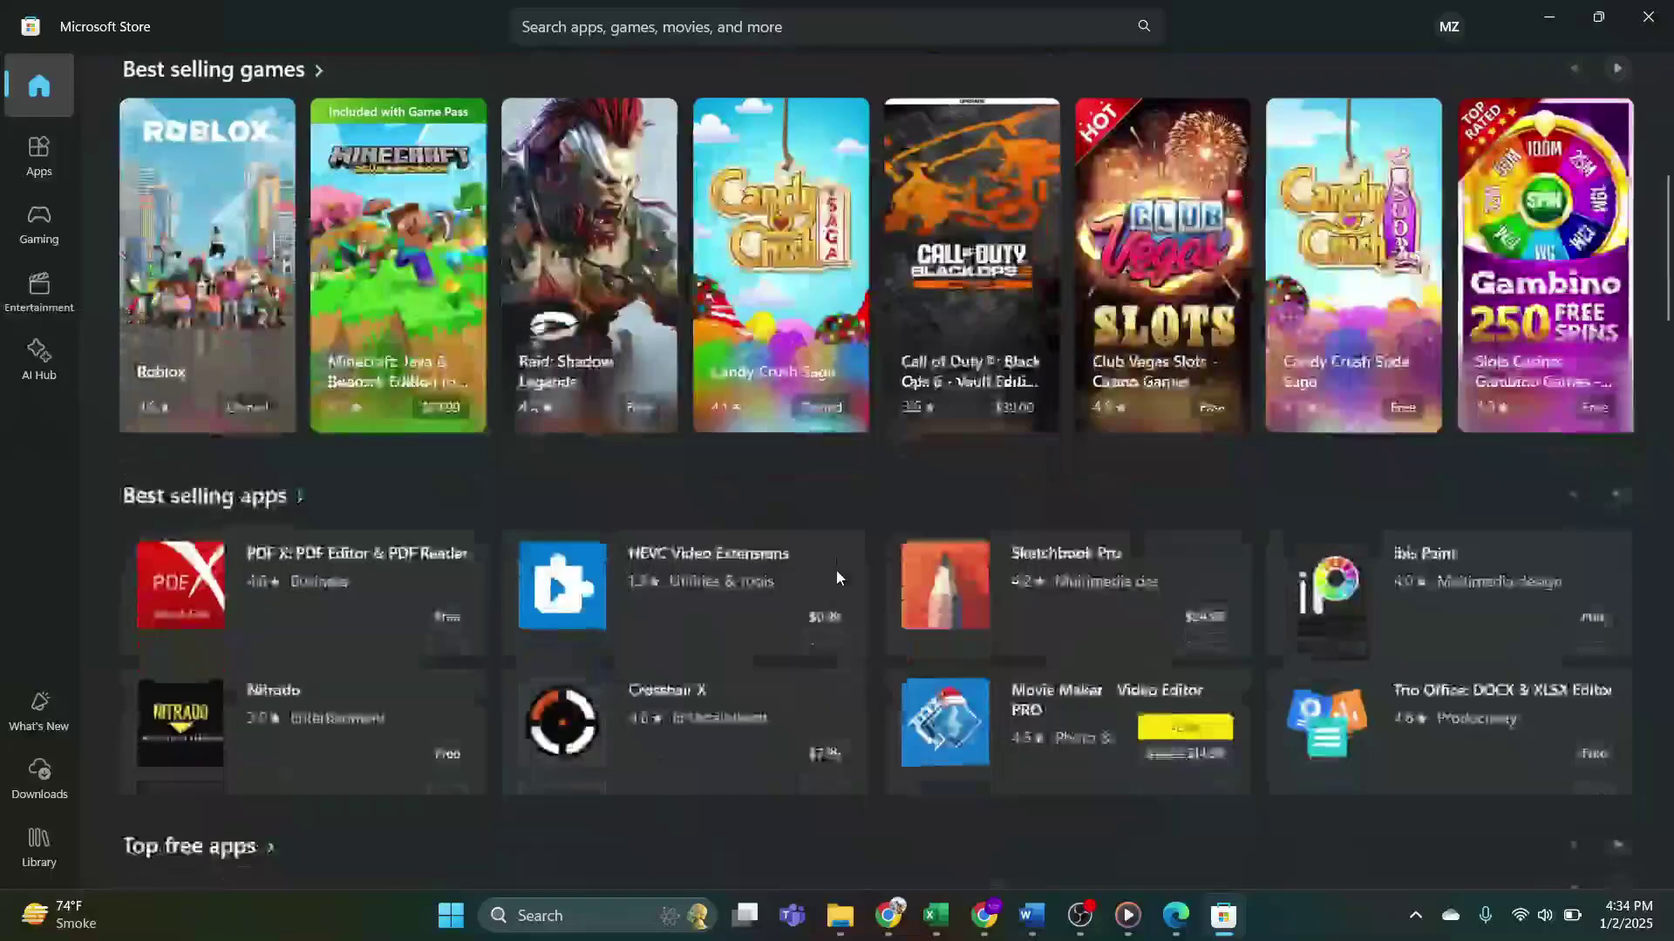
pyautogui.scroll(-2, 835, 570)
pyautogui.scroll(-3, 836, 570)
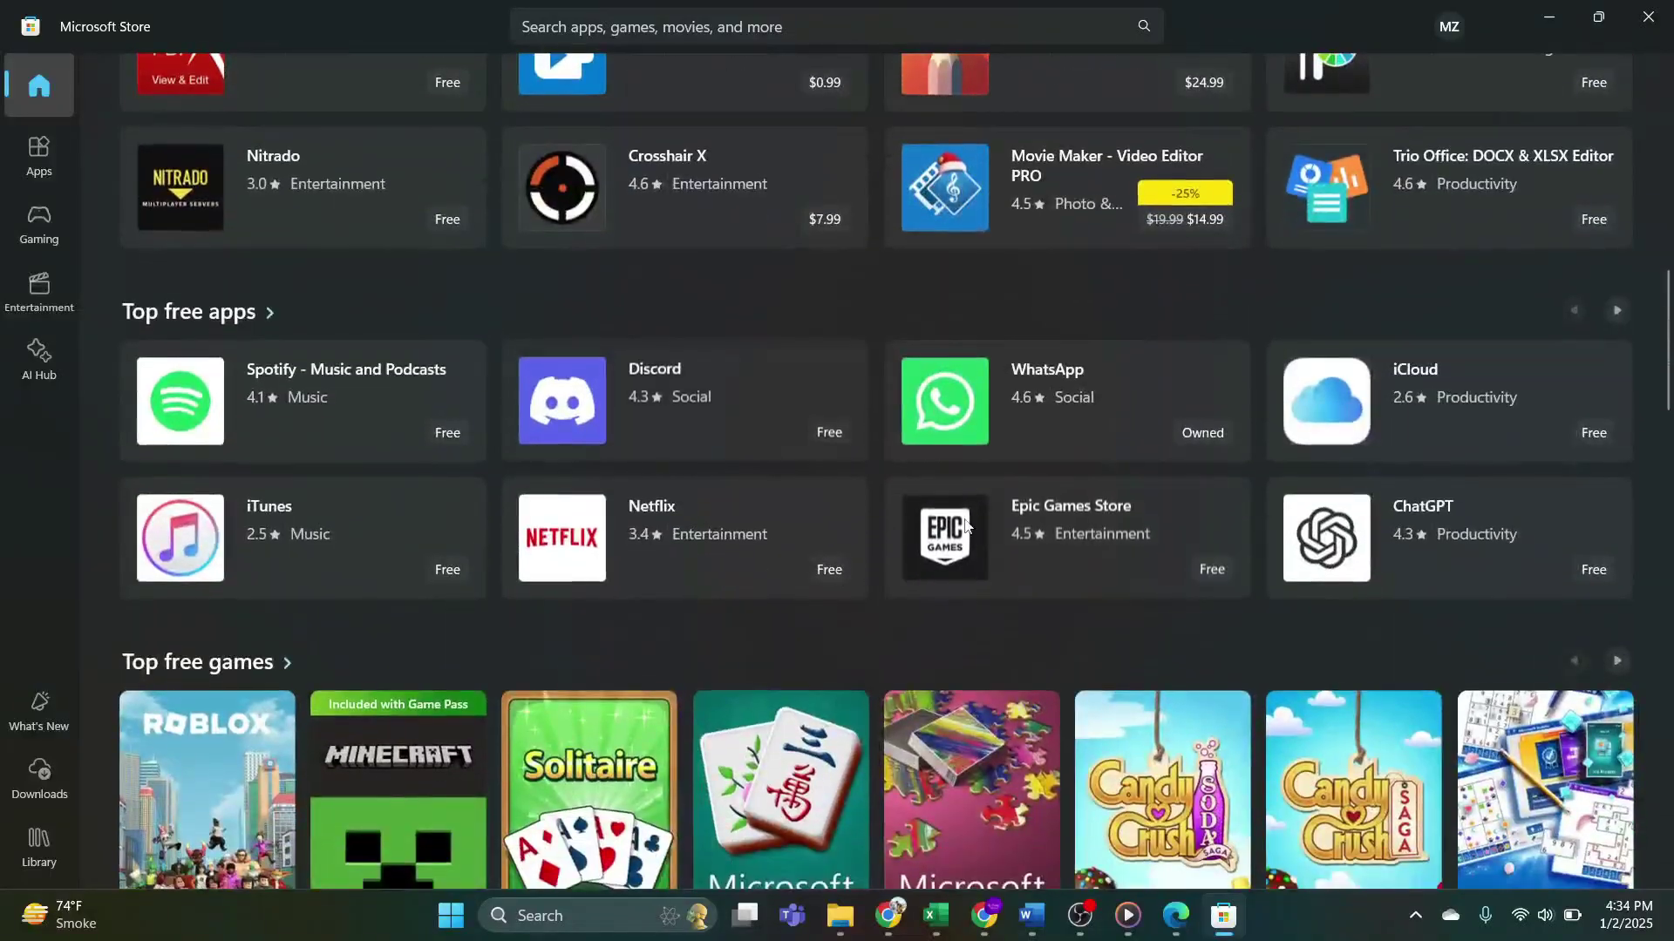
pyautogui.scroll(-2, 807, 575)
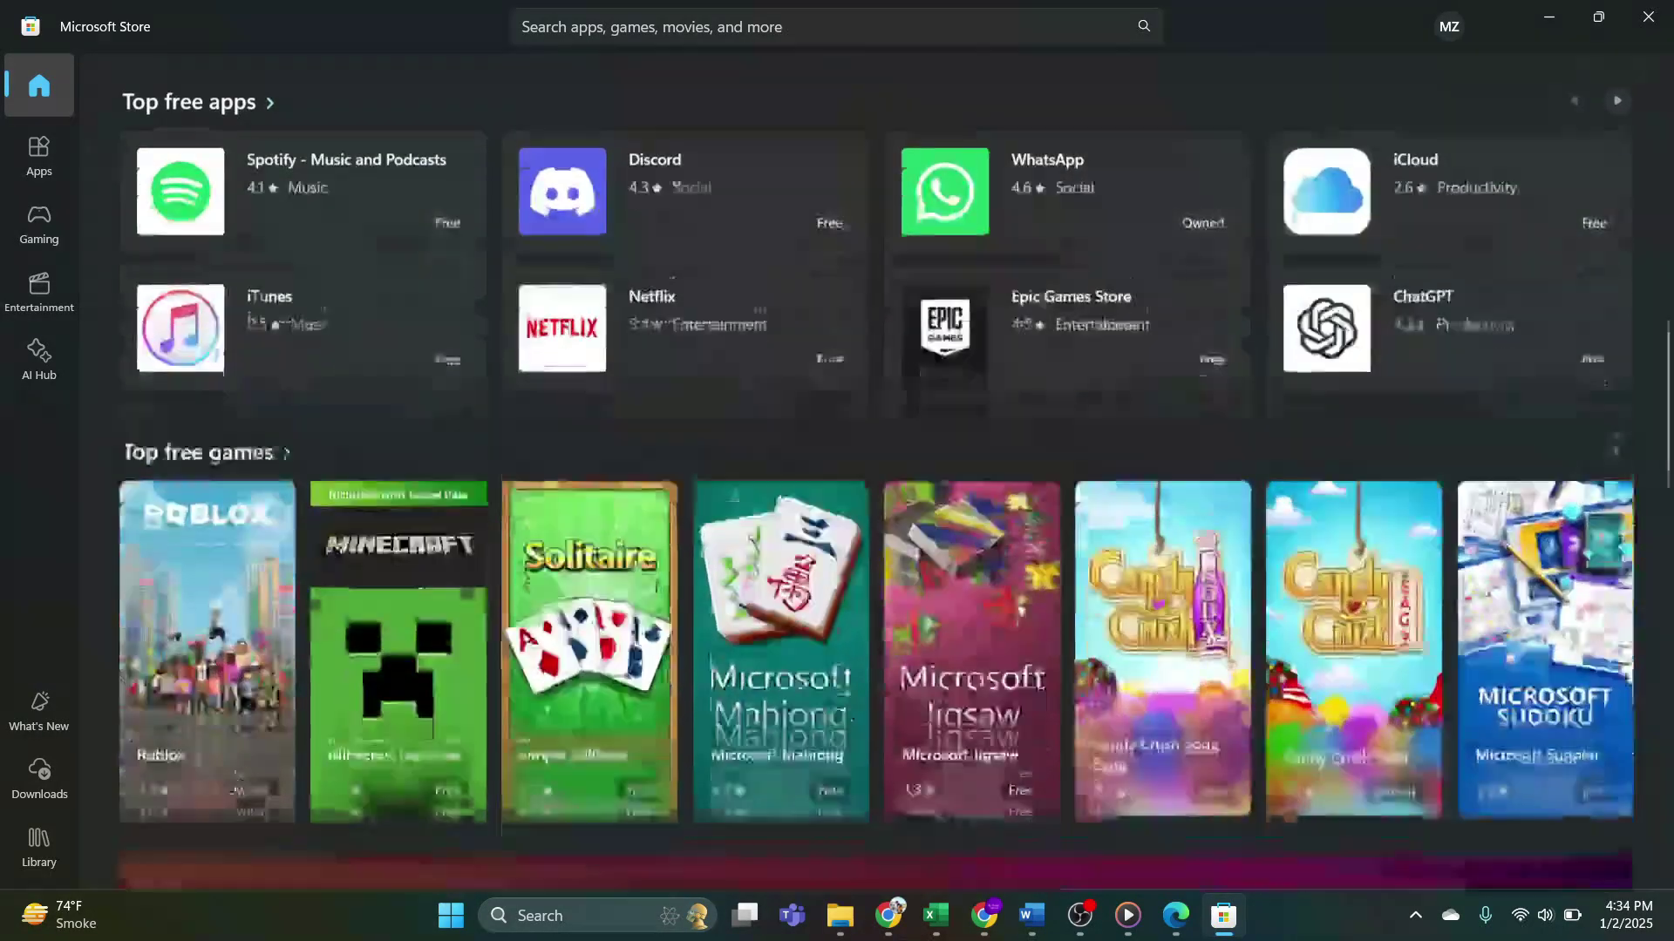
pyautogui.scroll(-1, 807, 576)
pyautogui.scroll(-1, 807, 575)
pyautogui.scroll(-2, 806, 571)
pyautogui.scroll(1, 746, 605)
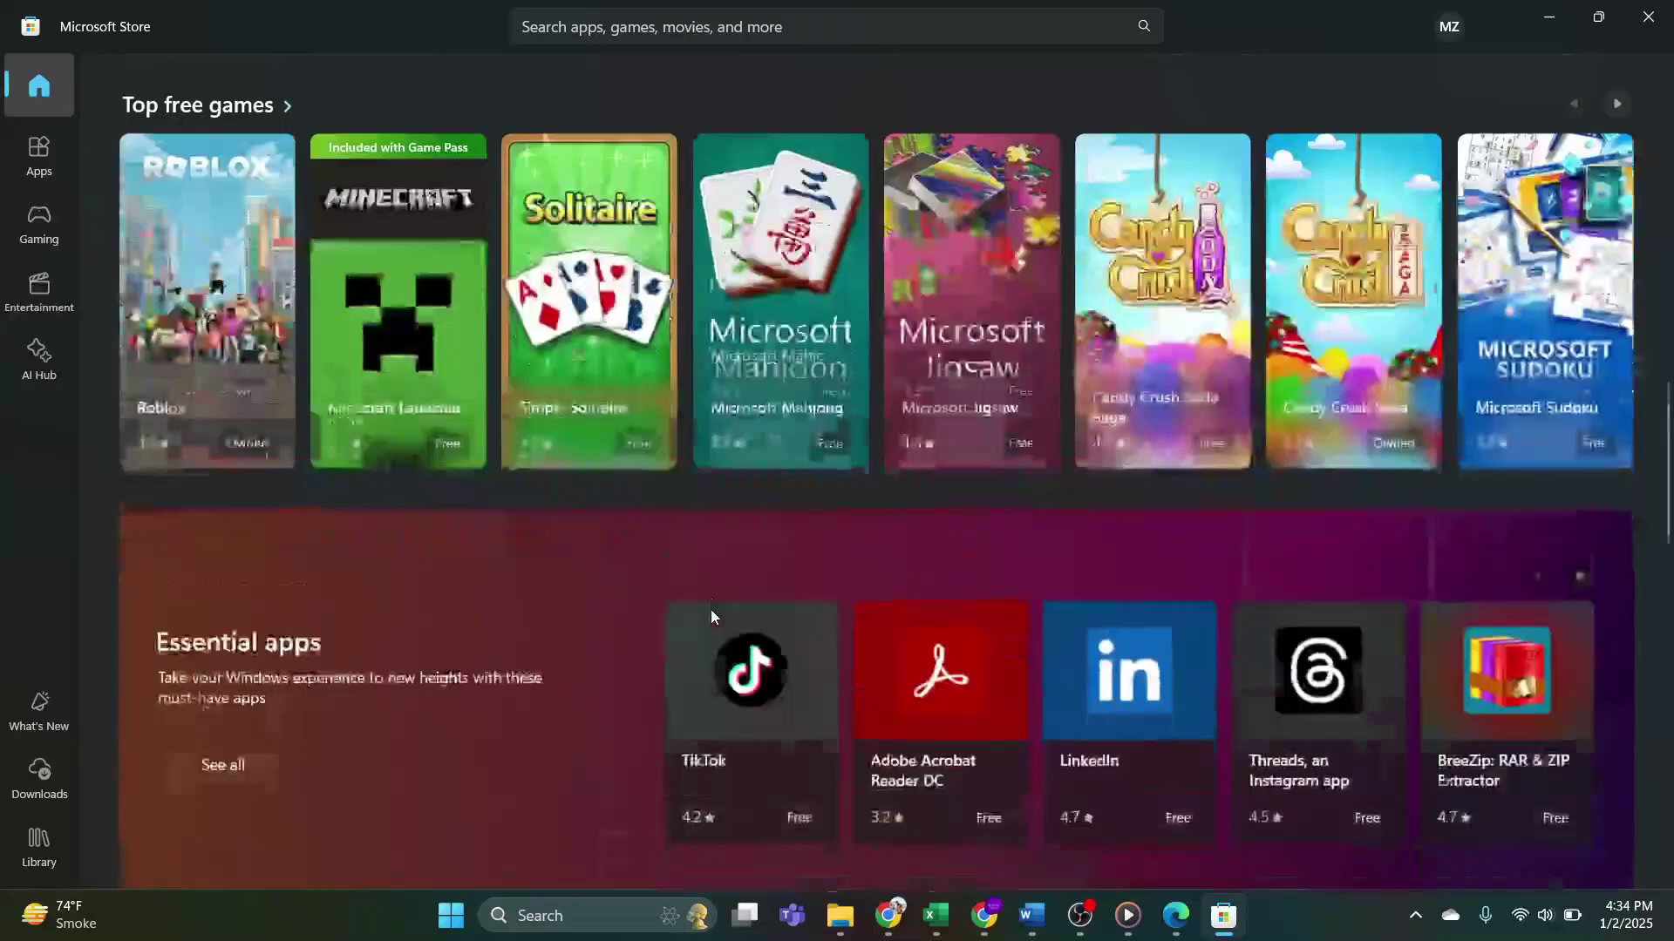
pyautogui.scroll(-2, 710, 610)
pyautogui.scroll(-1, 704, 610)
pyautogui.scroll(-2, 703, 610)
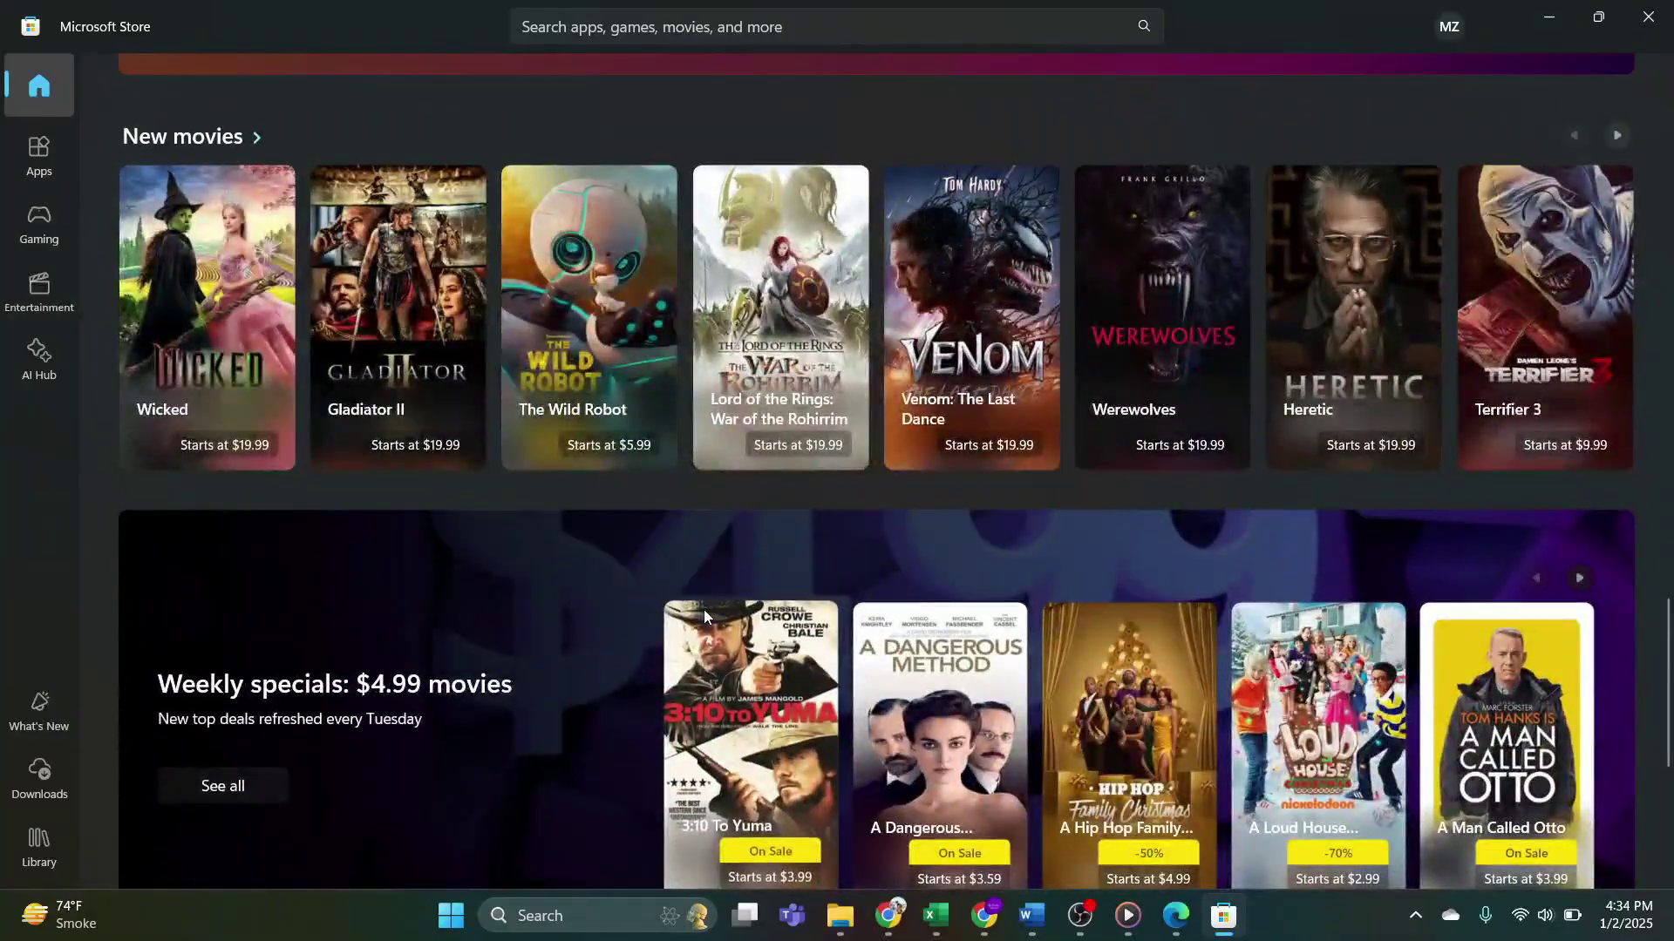
pyautogui.scroll(-2, 704, 609)
pyautogui.scroll(-1, 662, 623)
pyautogui.scroll(2, 661, 623)
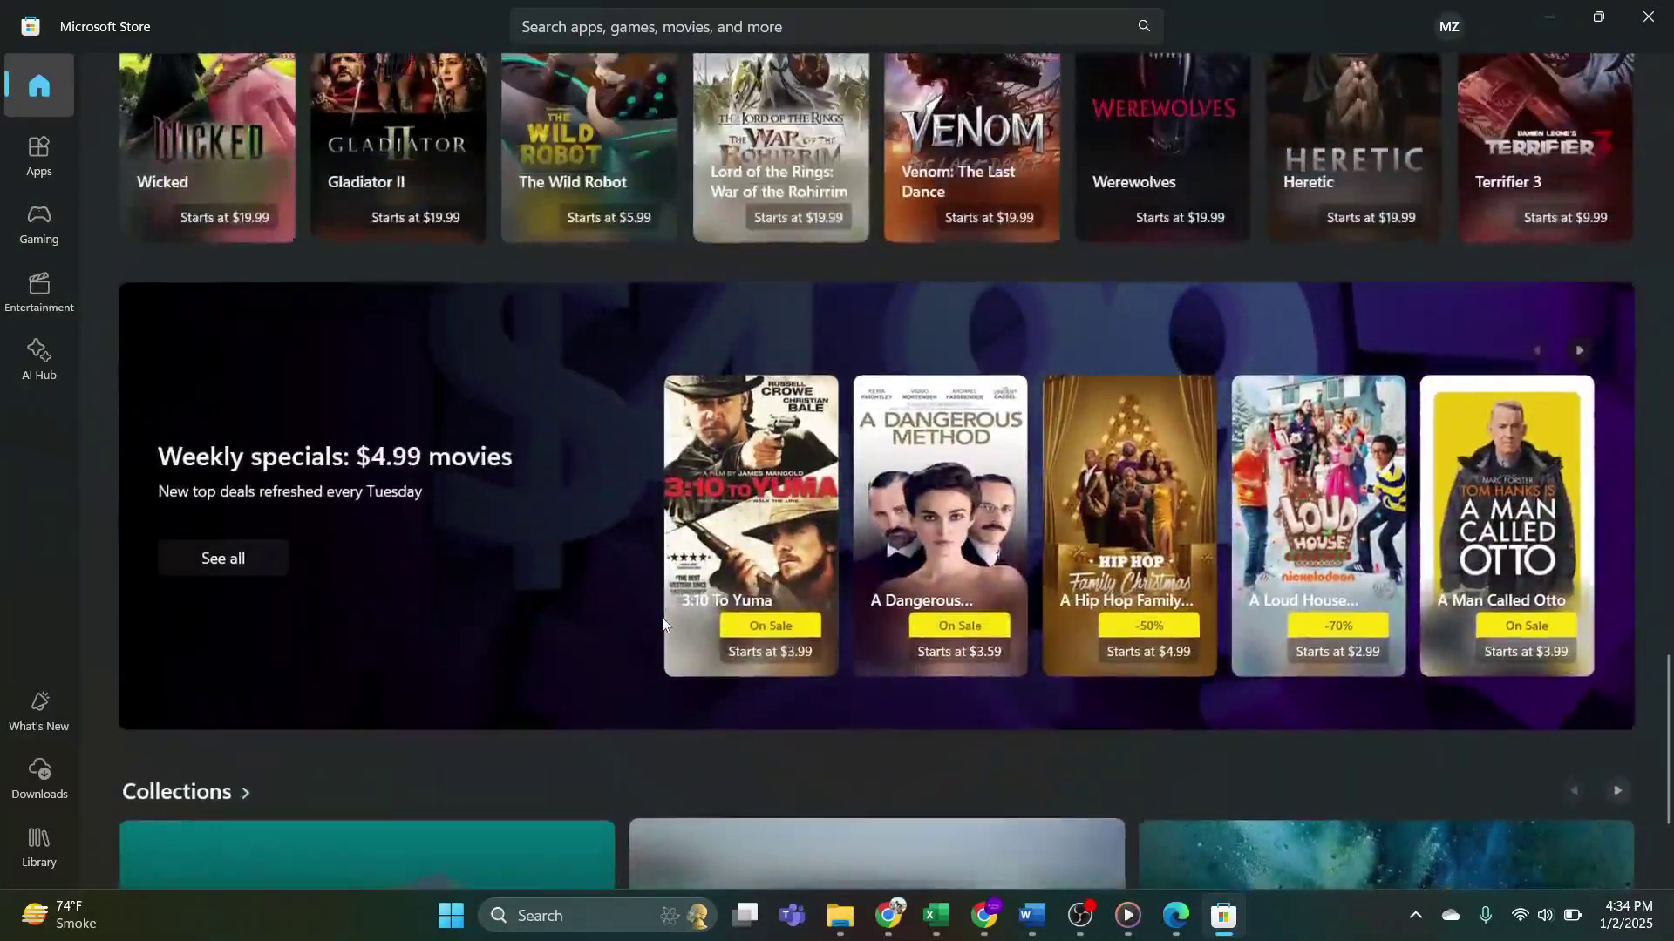
pyautogui.scroll(4, 662, 623)
pyautogui.scroll(2, 807, 524)
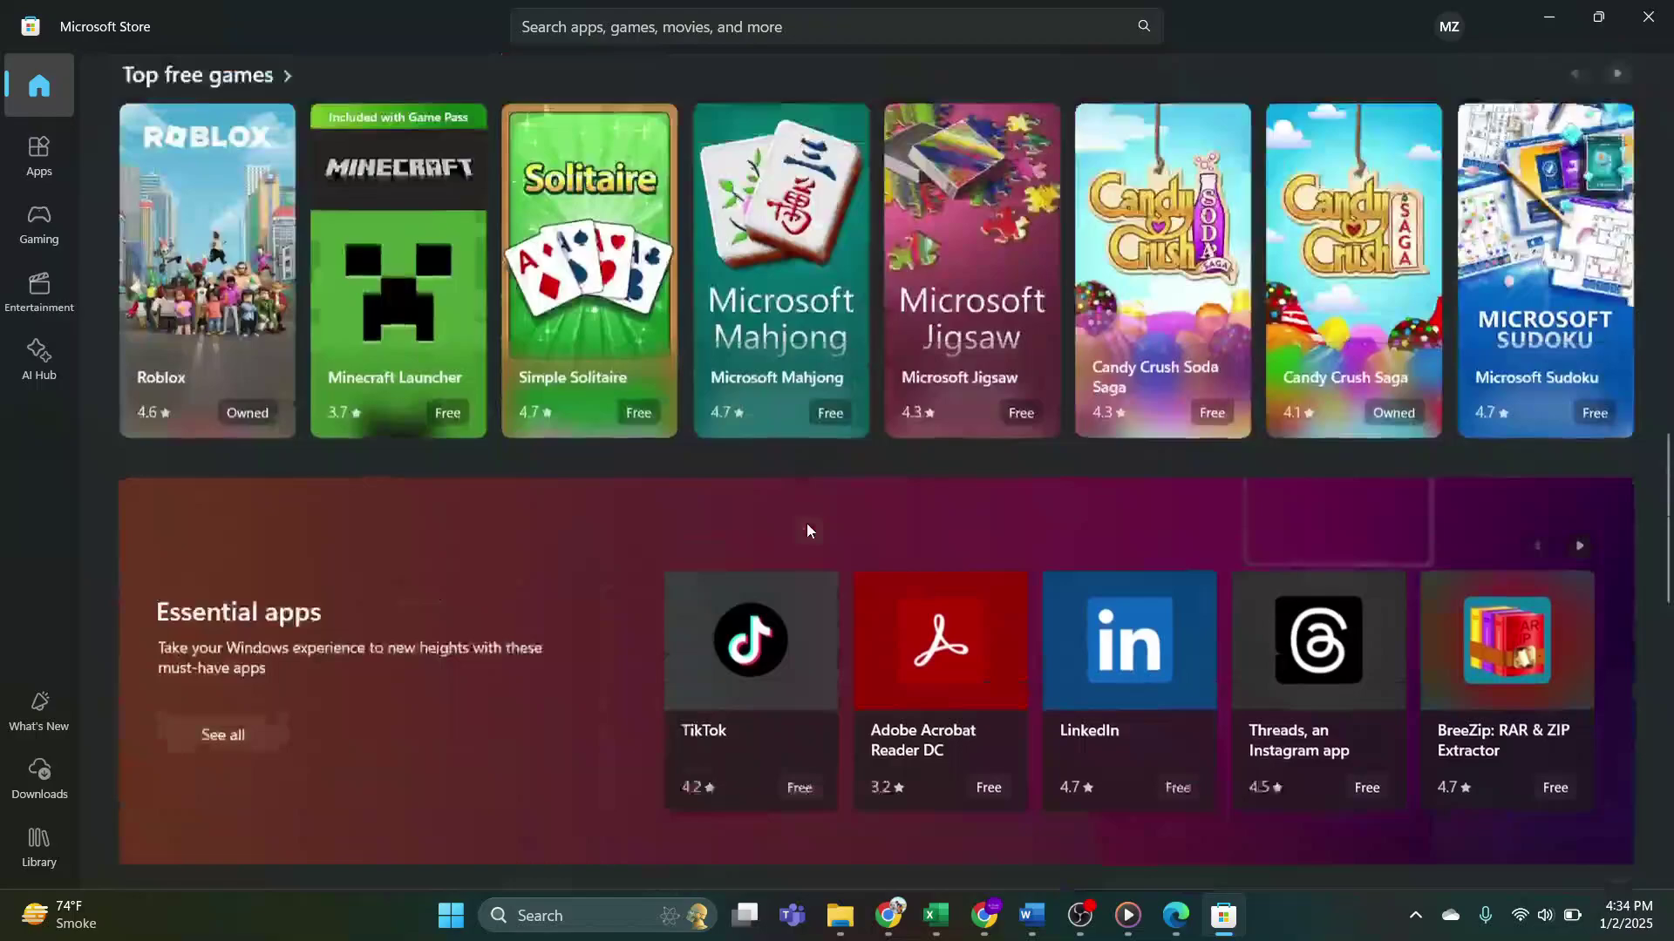
pyautogui.scroll(2, 806, 523)
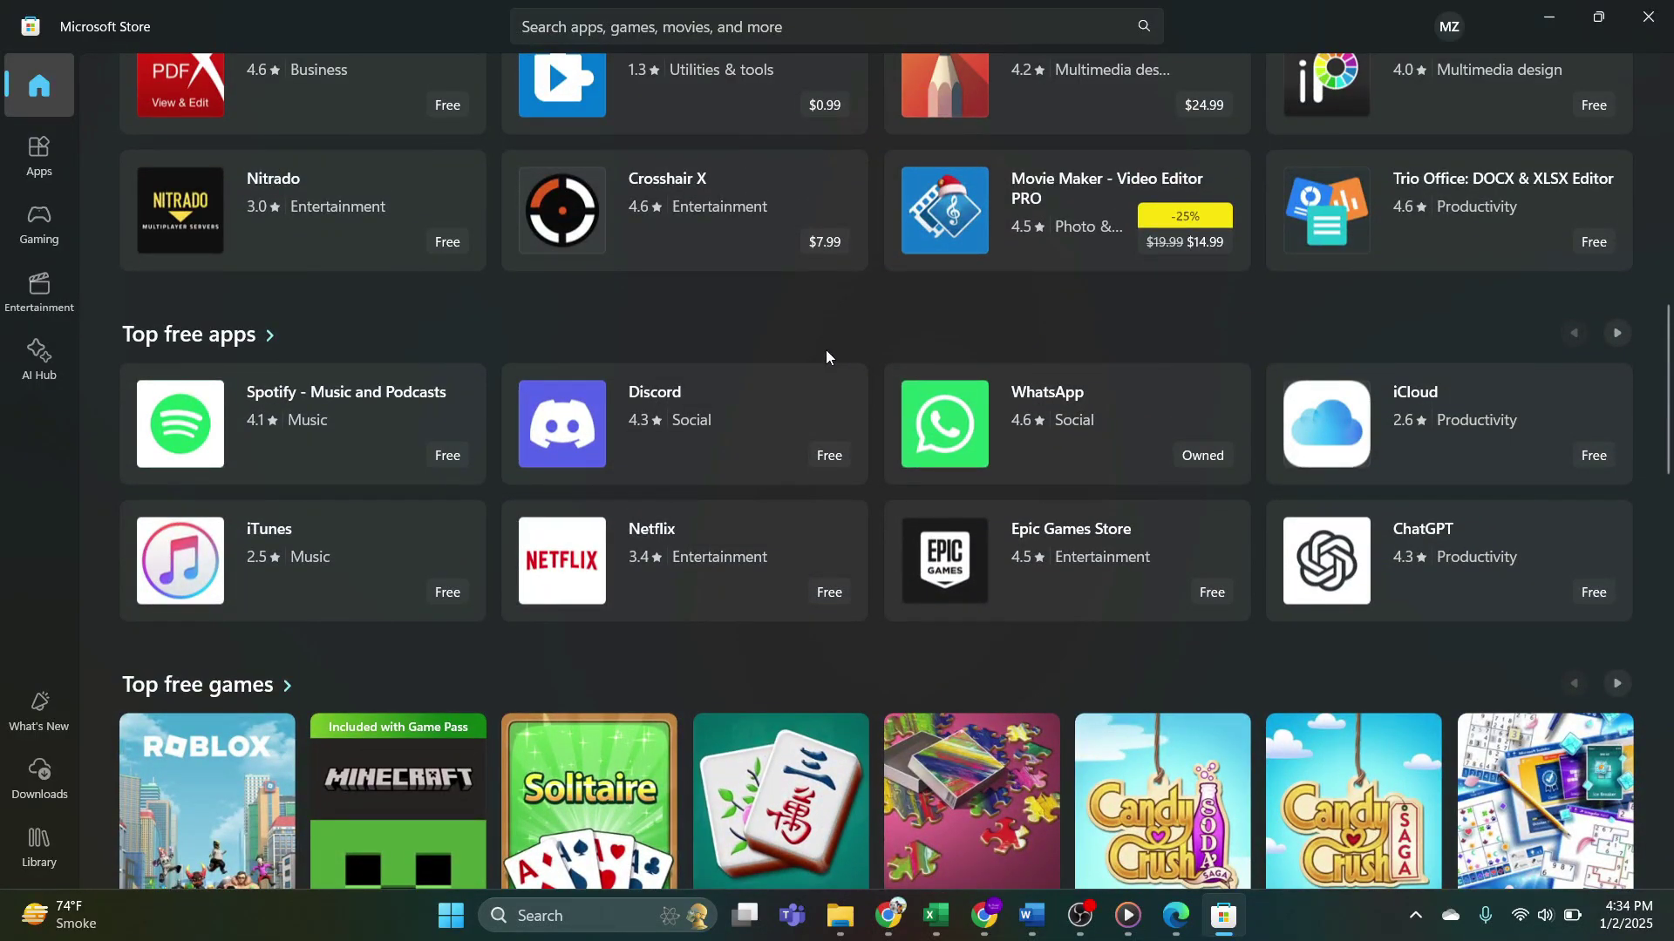
# - Download WhatsApp Installer.exe from whatsapp.com in Edge, run it, then abandon the Microsoft Store install
pyautogui.click(1175, 915)
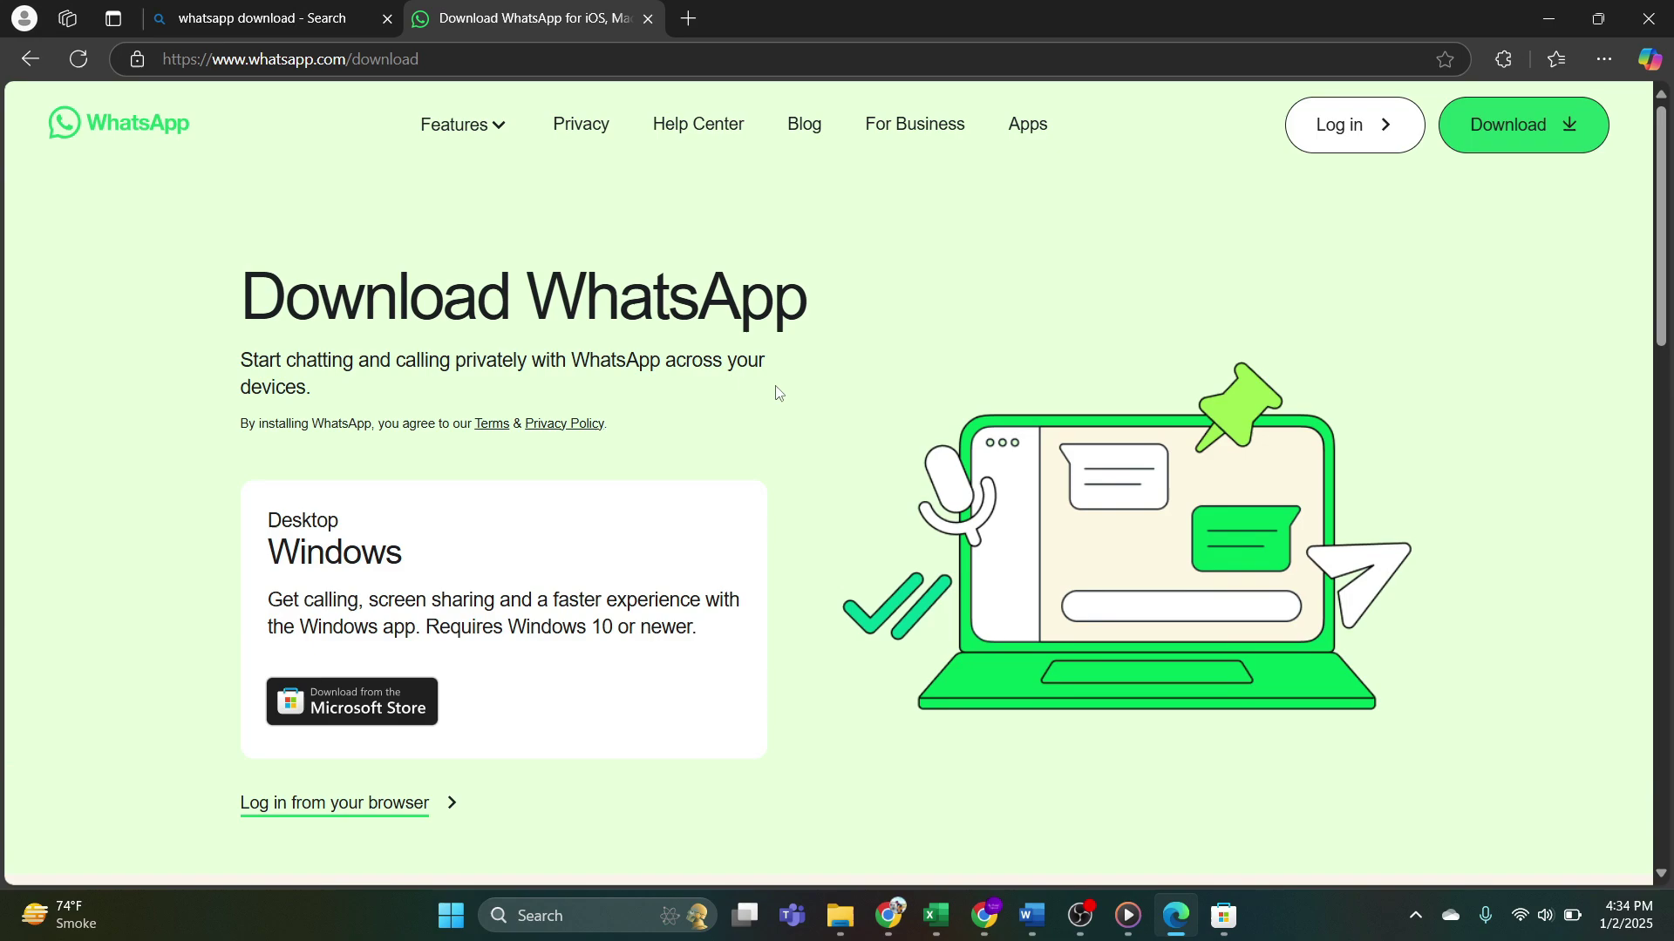
pyautogui.click(1507, 143)
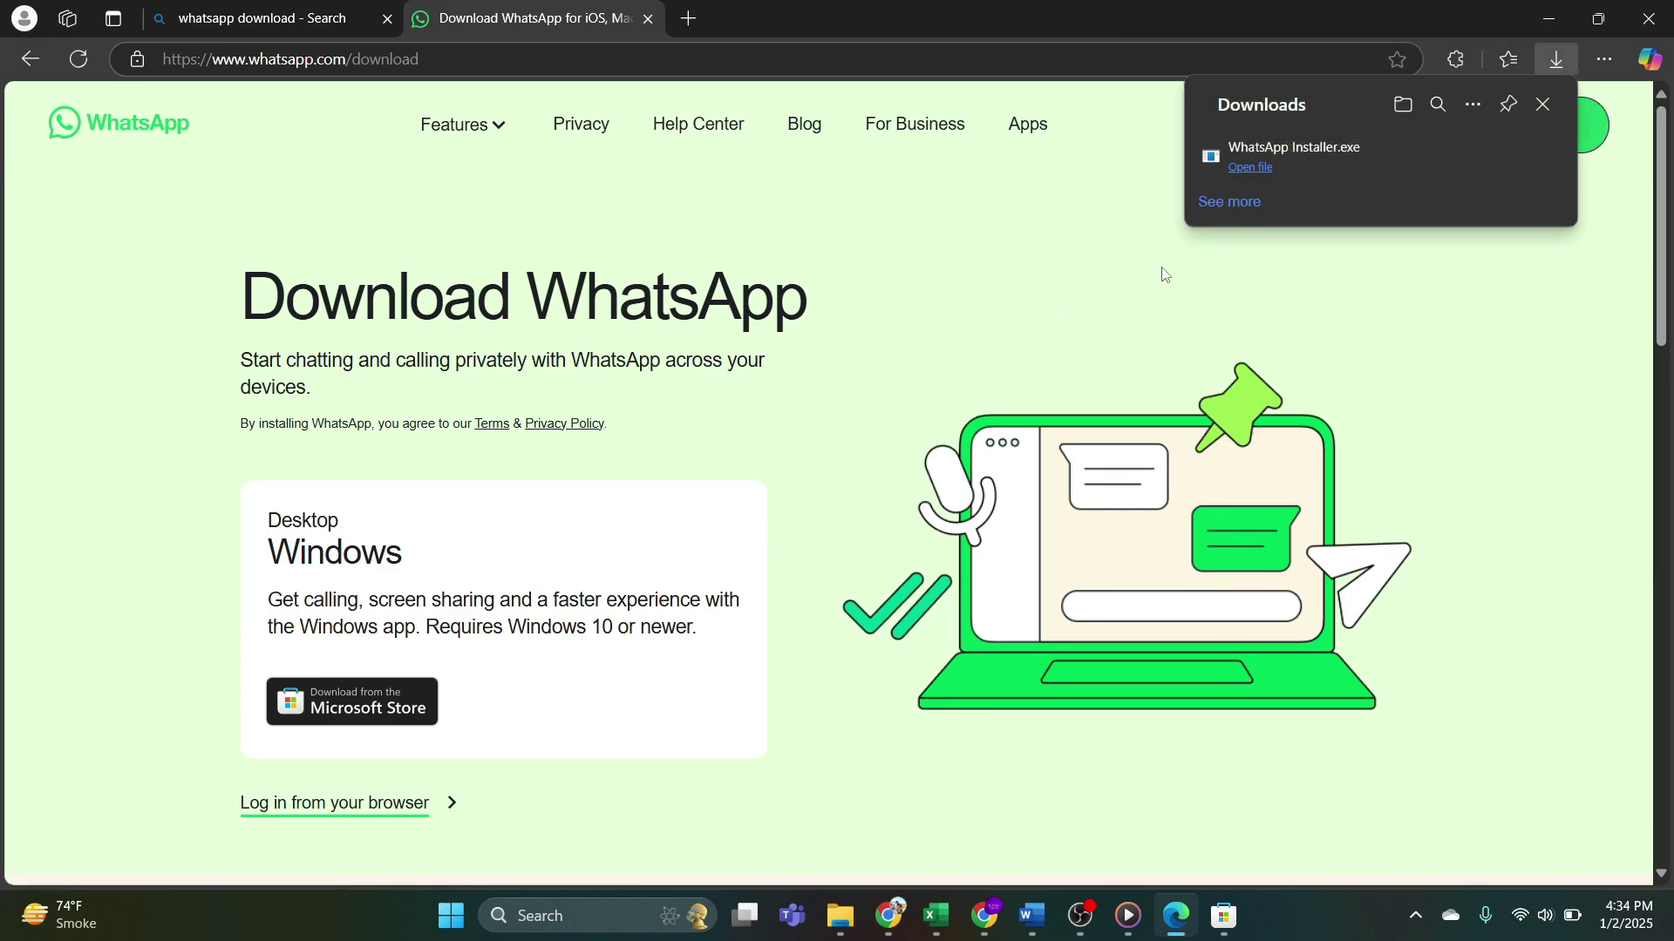
pyautogui.click(1302, 161)
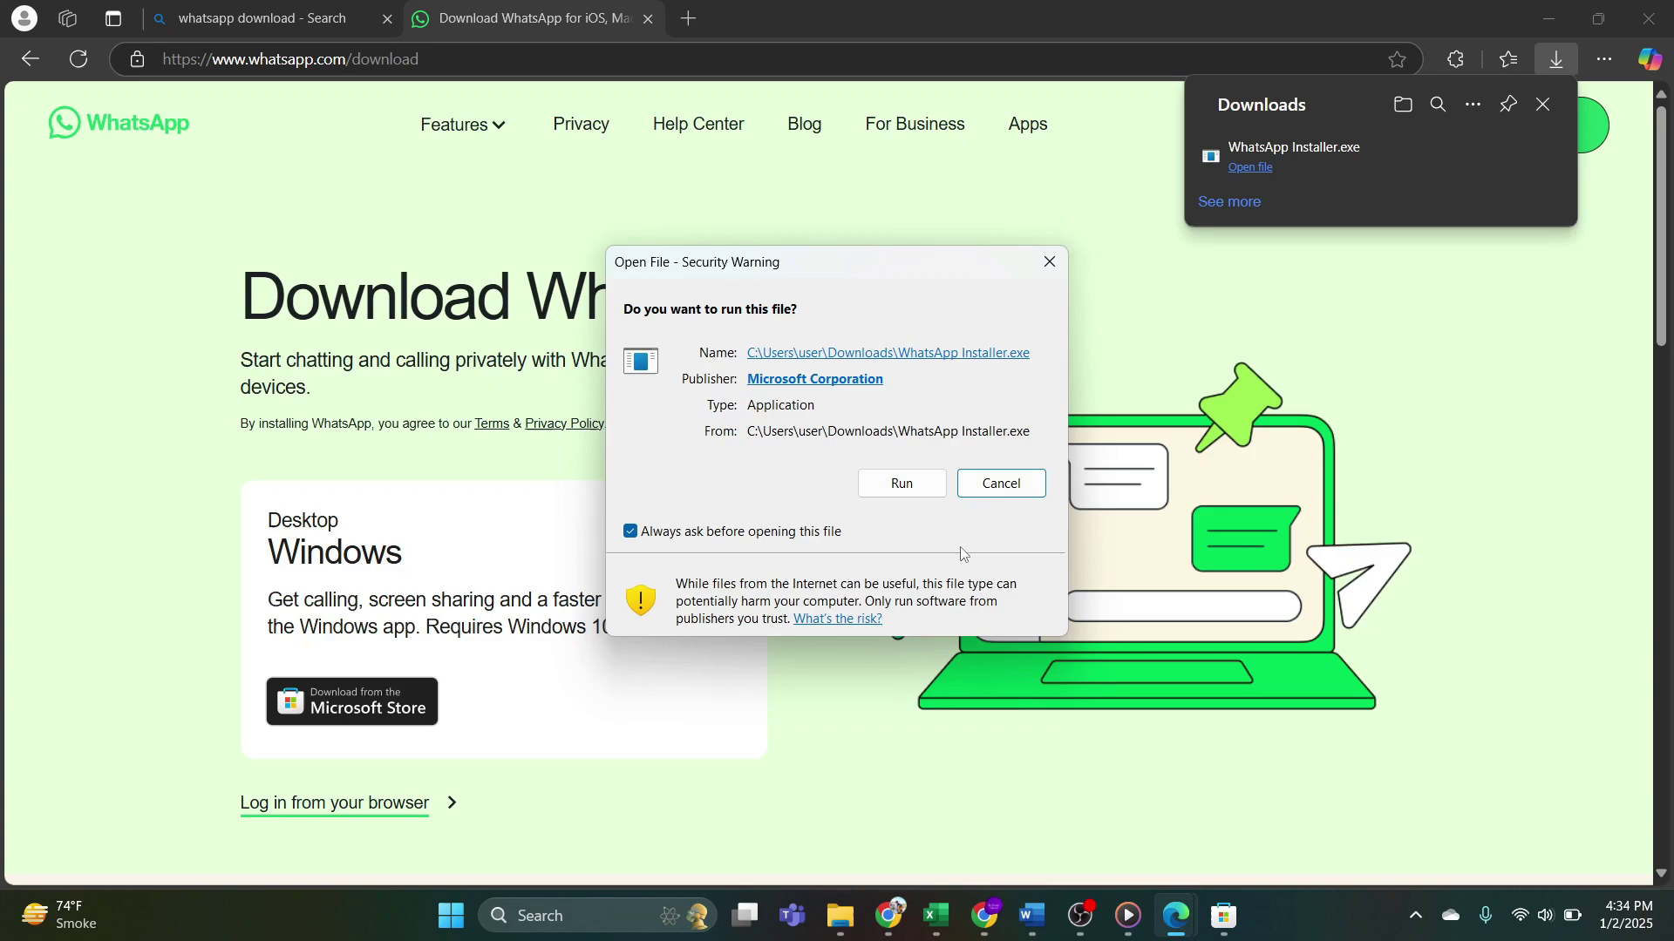
pyautogui.click(911, 492)
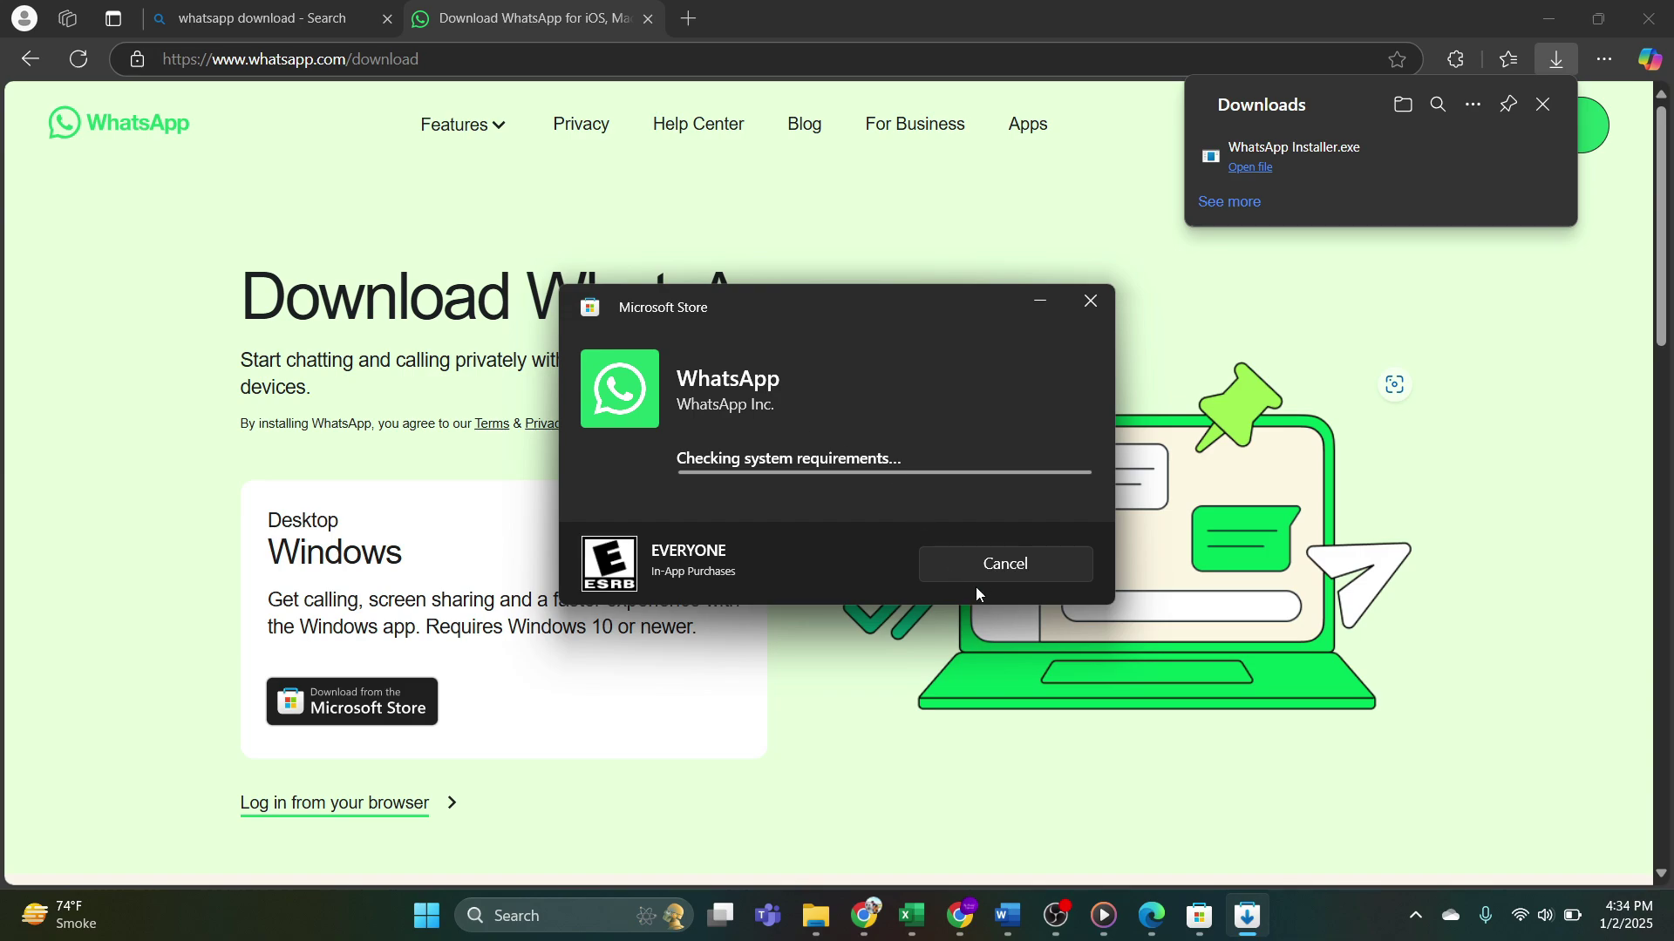
pyautogui.click(1092, 302)
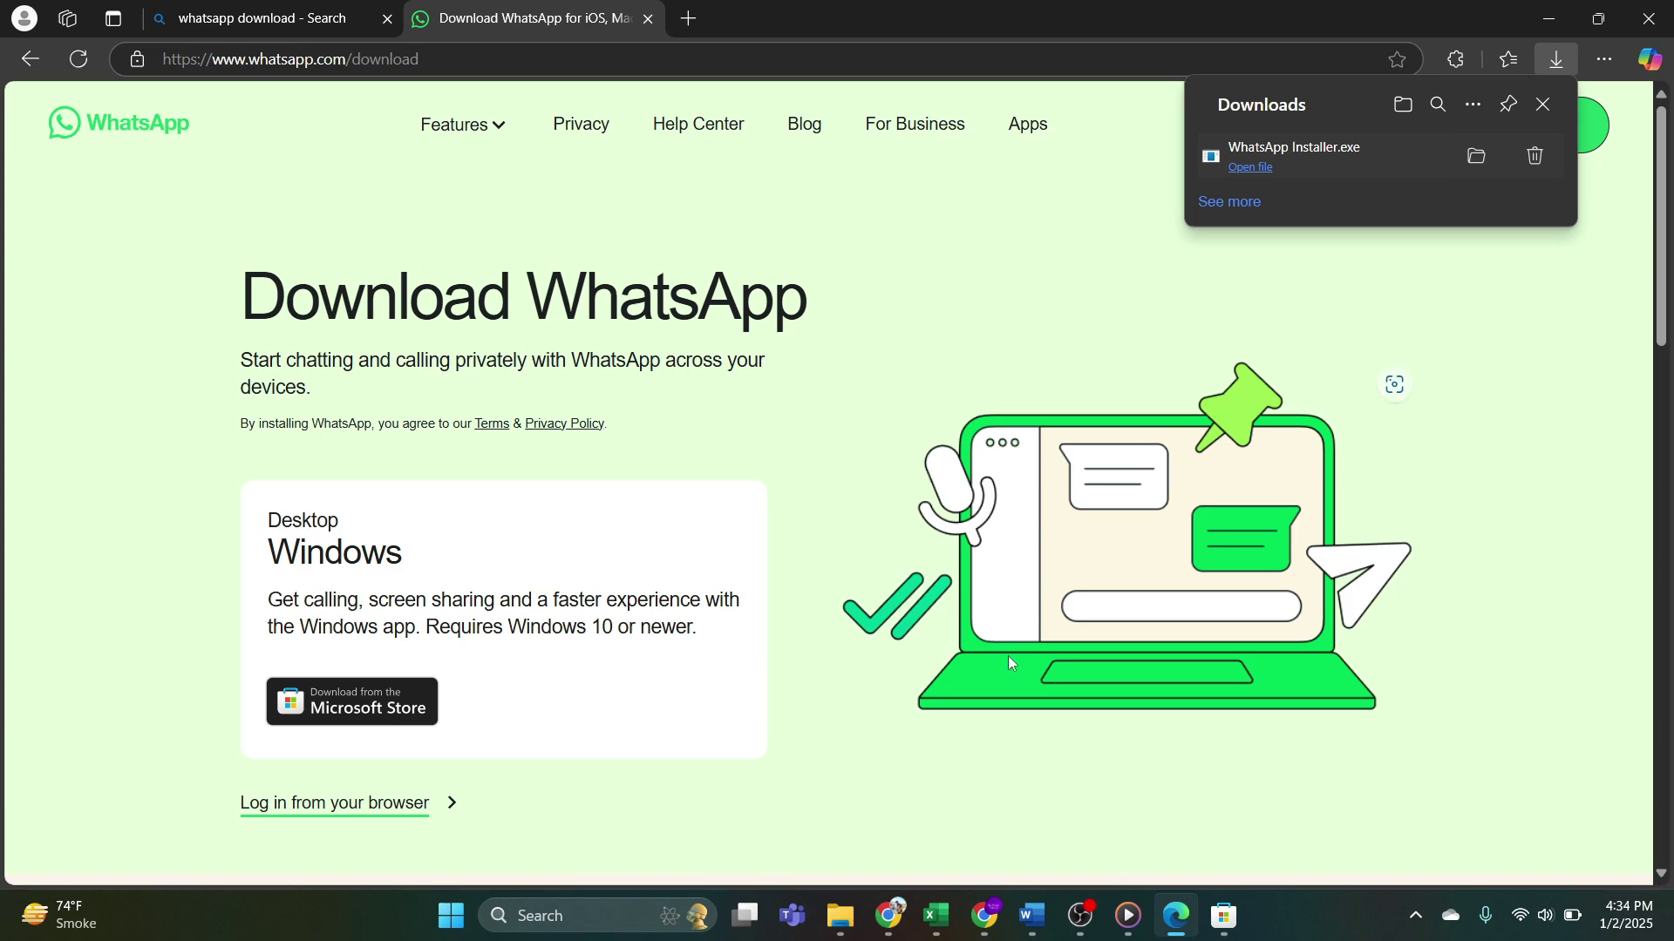
pyautogui.moveTo(887, 916)
pyautogui.click(962, 750)
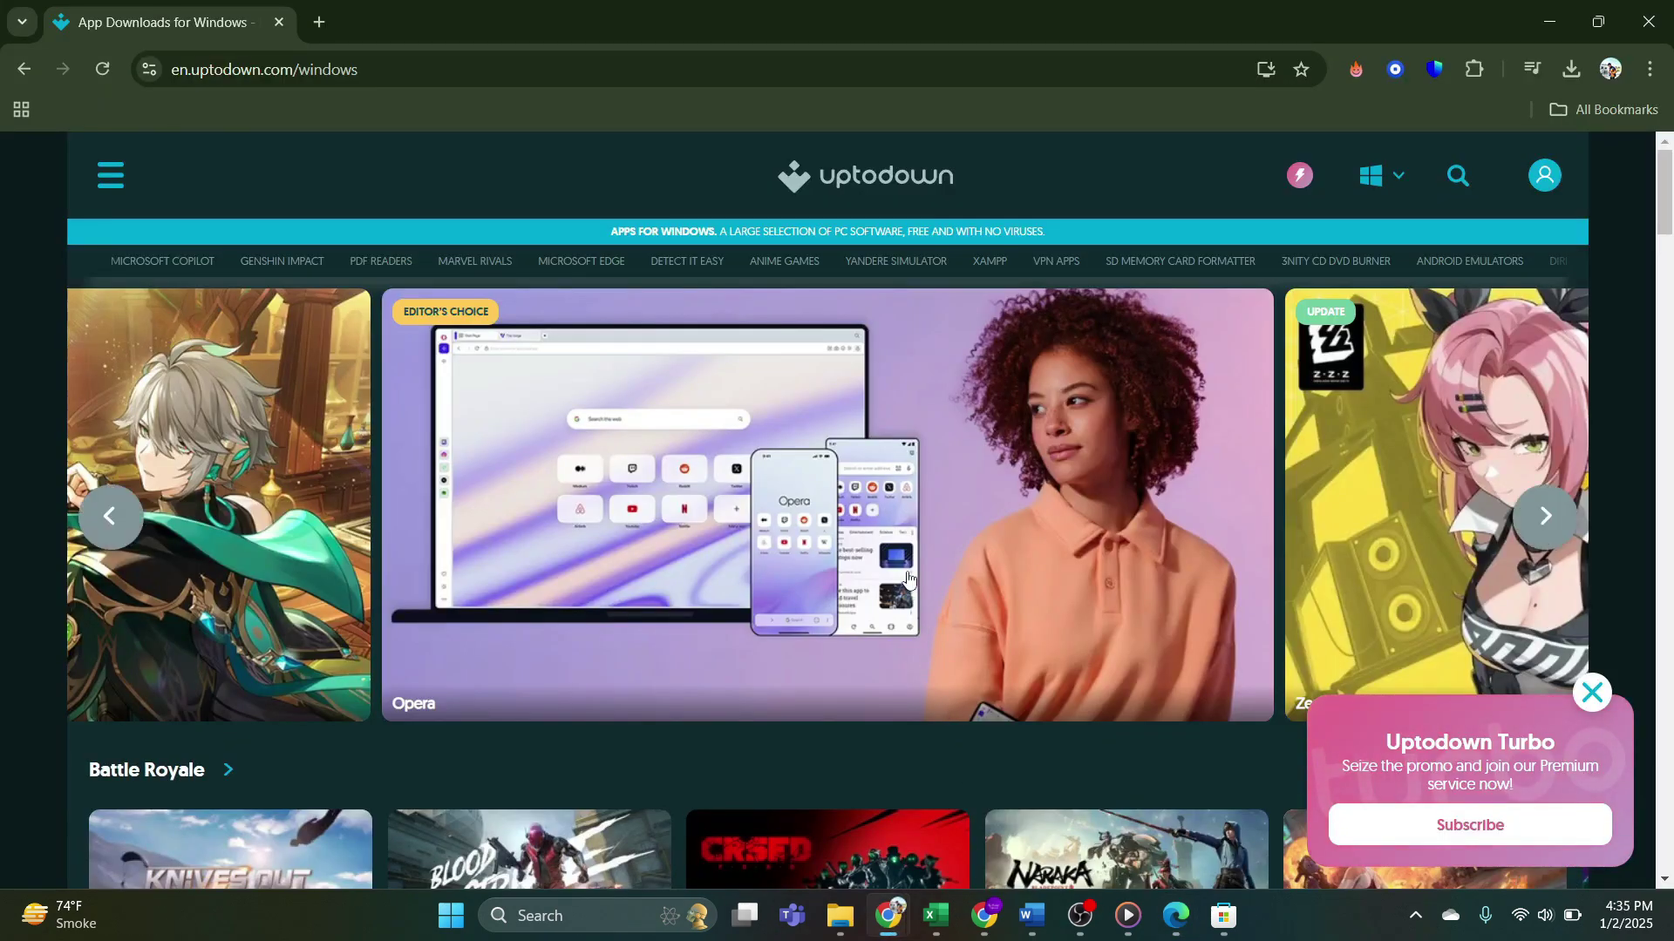
pyautogui.scroll(-2, 954, 374)
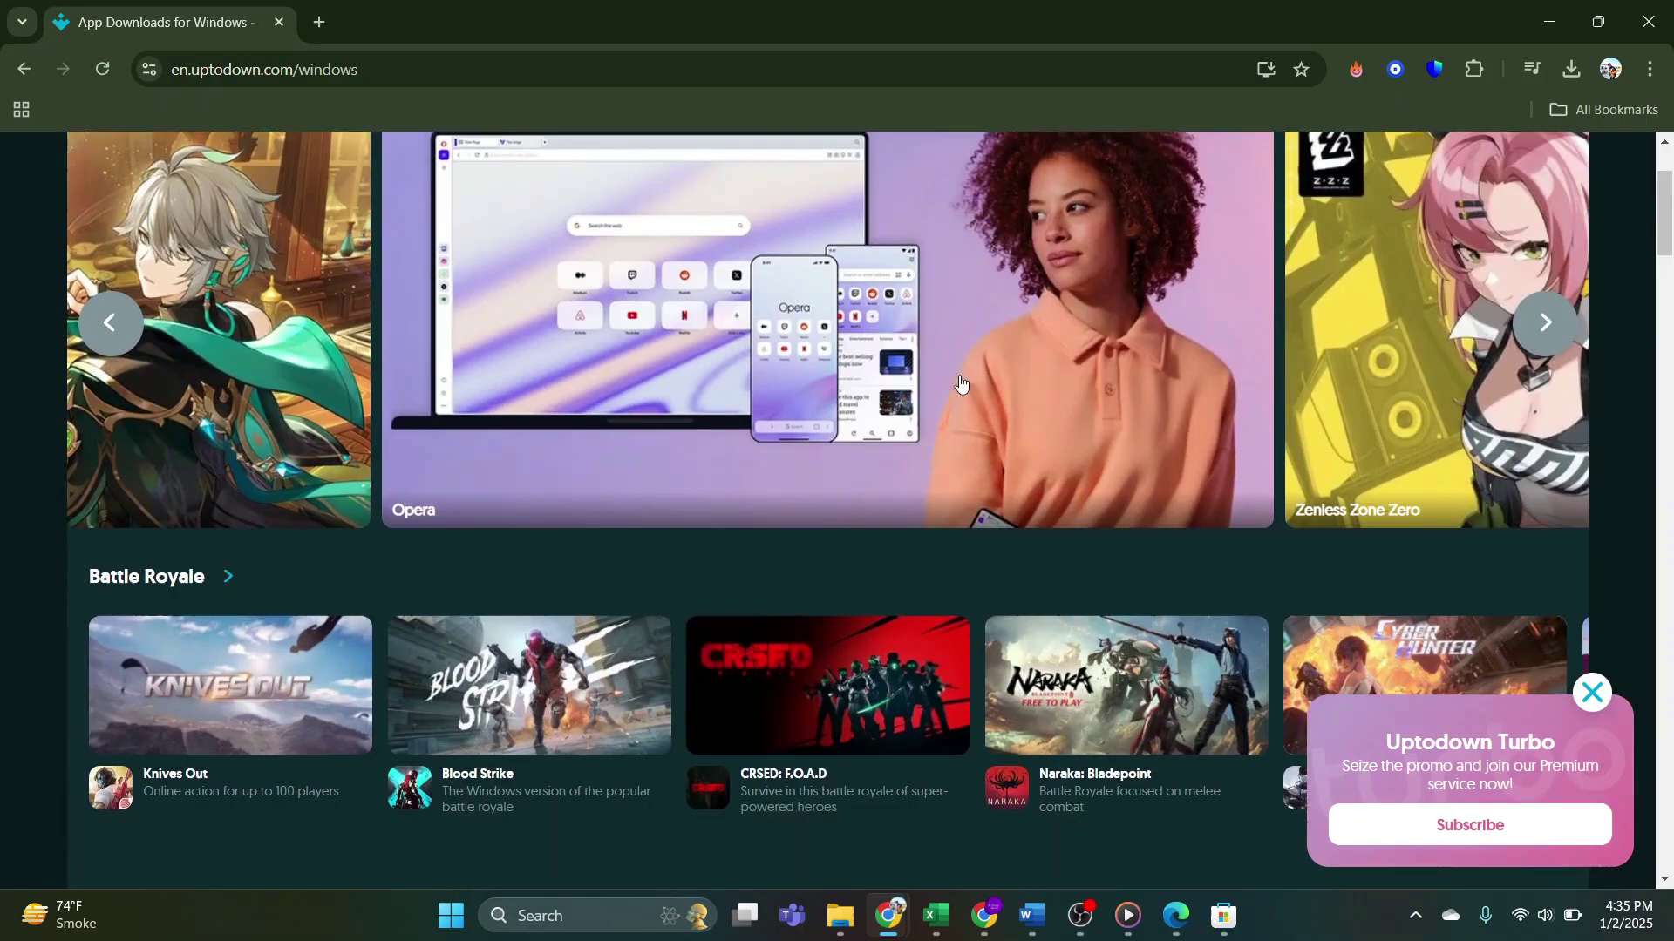
pyautogui.scroll(-1, 960, 384)
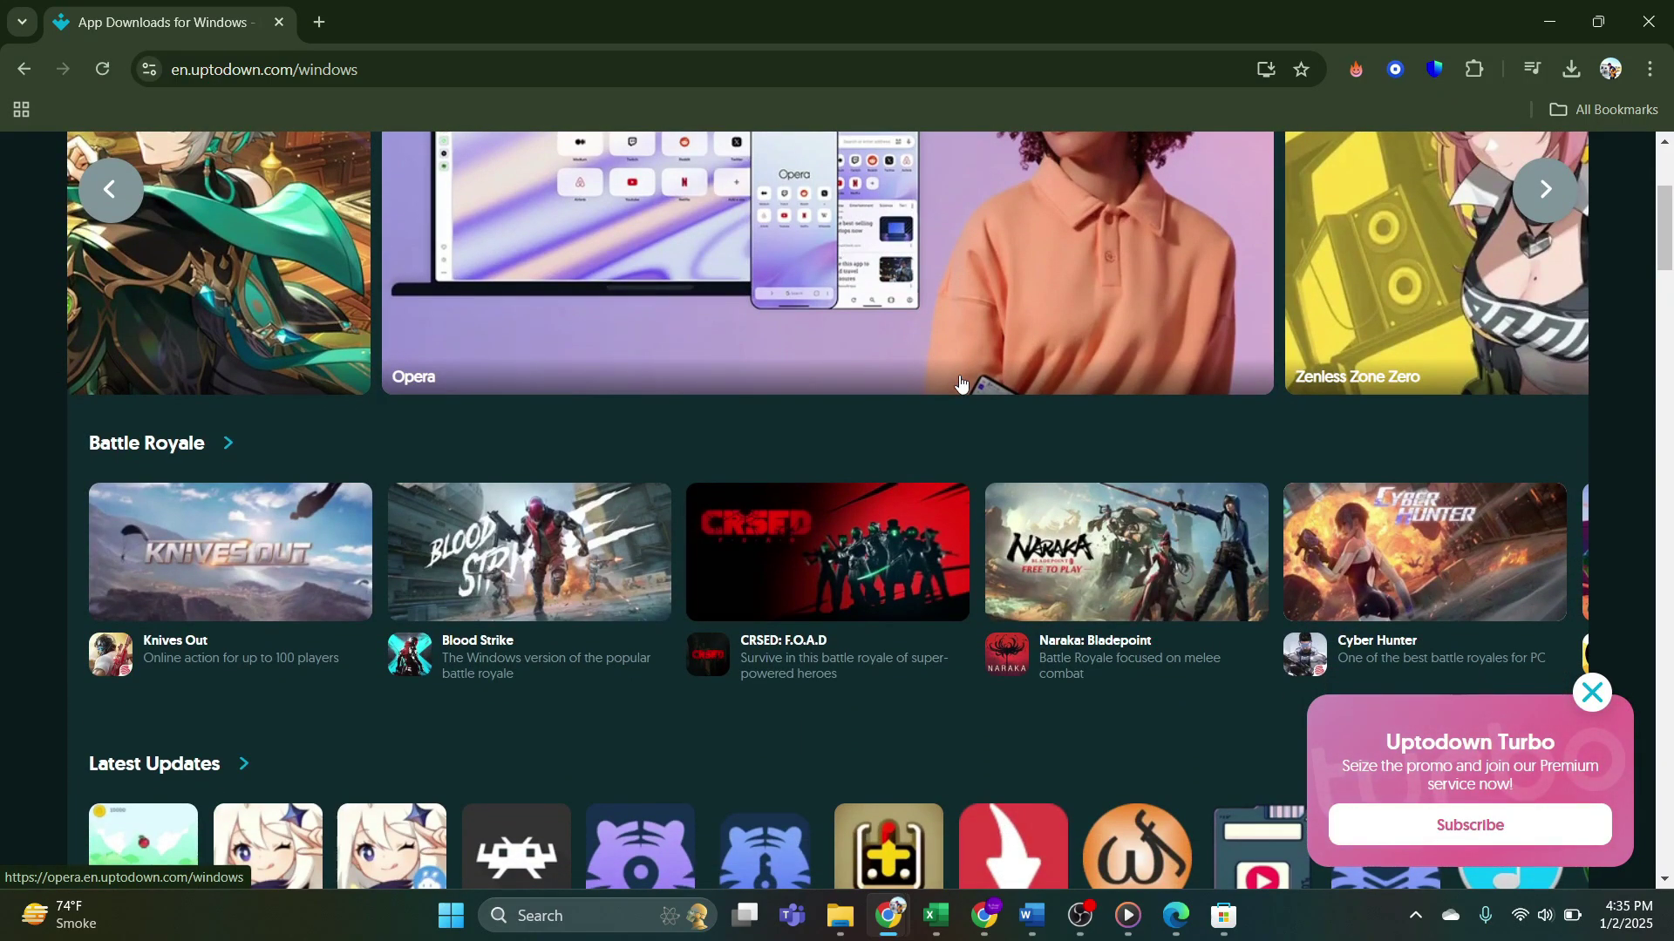
pyautogui.scroll(-1, 960, 384)
pyautogui.scroll(-1, 1083, 440)
pyautogui.scroll(-1, 1033, 417)
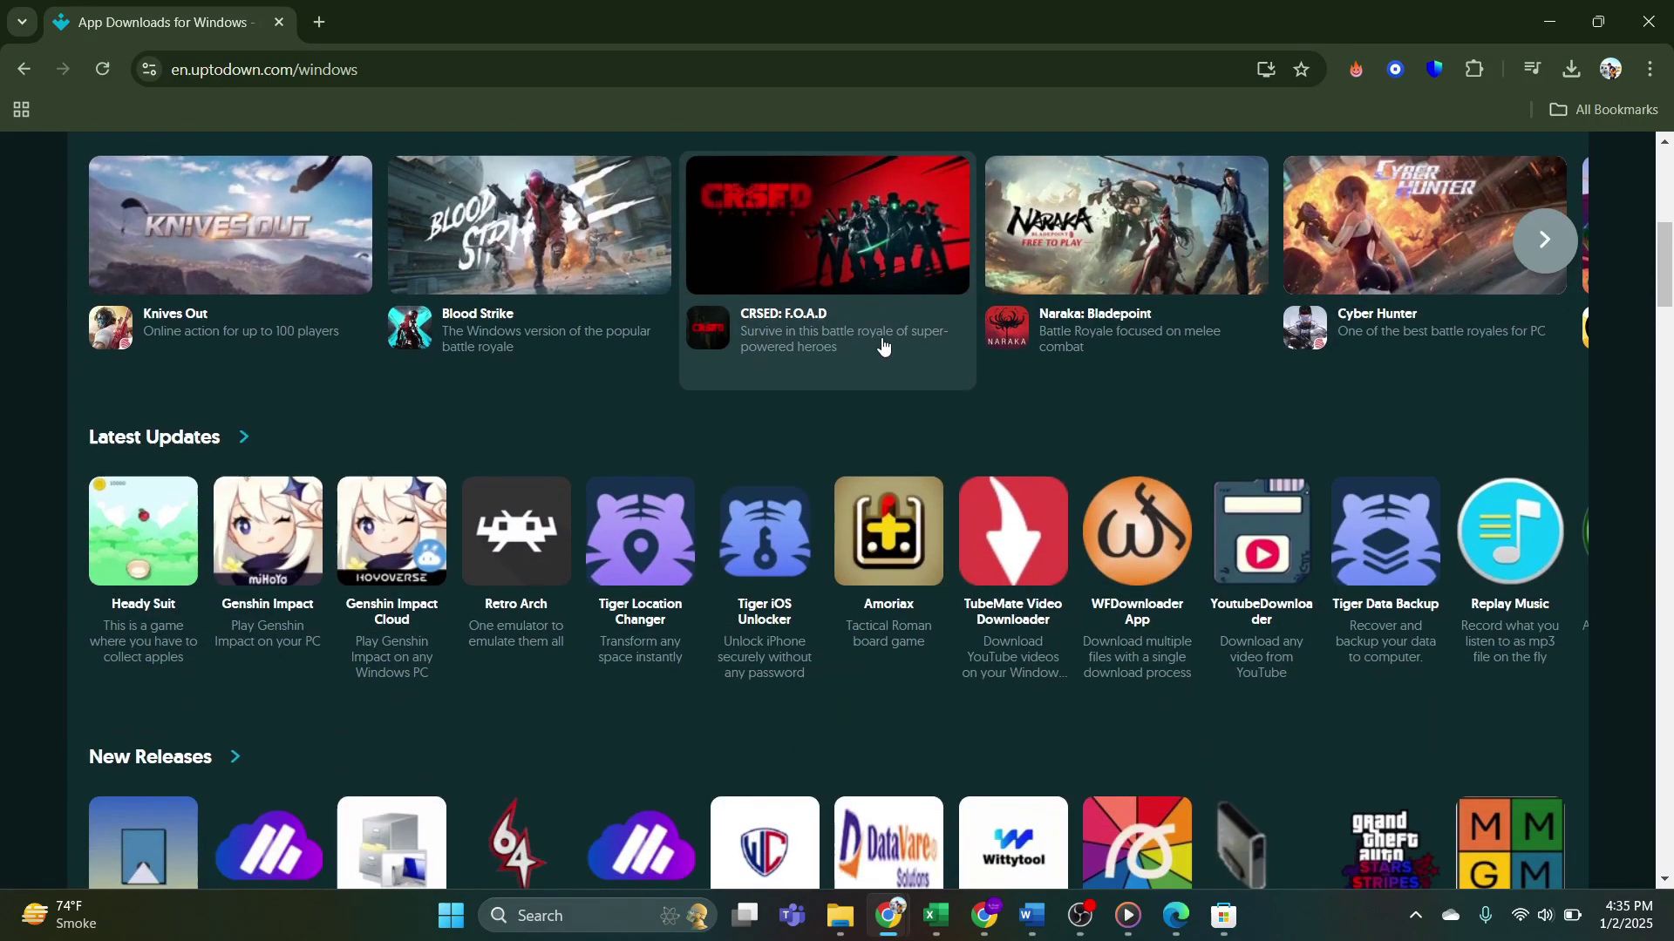
pyautogui.scroll(-1, 983, 394)
pyautogui.scroll(-1, 933, 370)
pyautogui.scroll(-1, 882, 347)
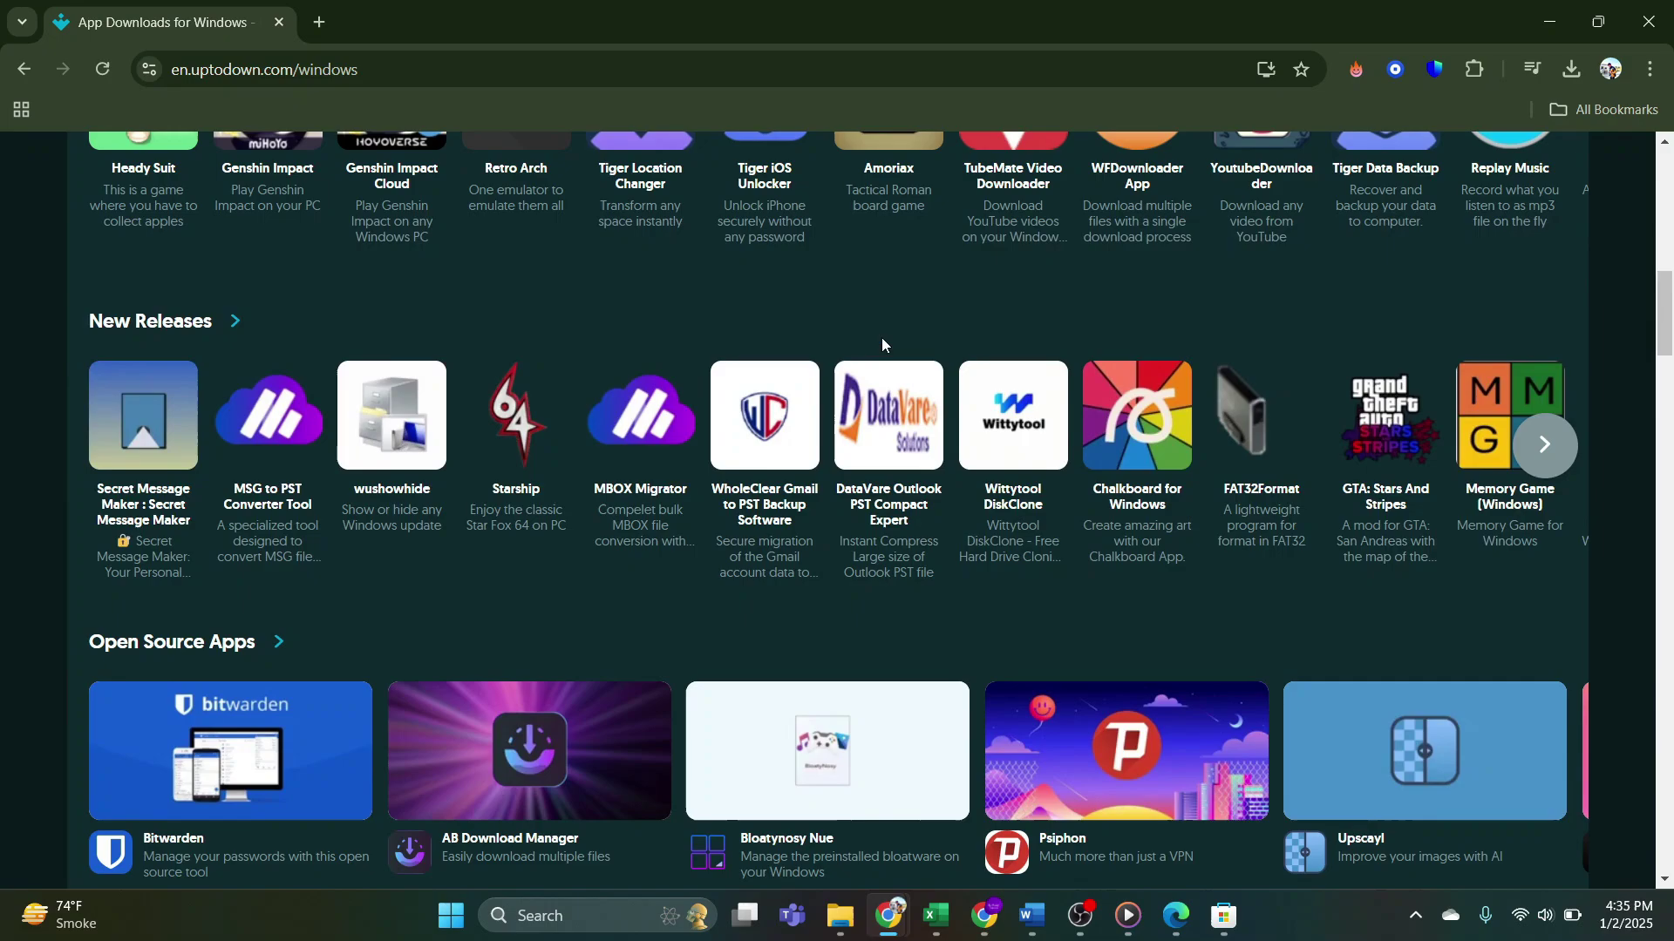
pyautogui.scroll(-1, 883, 347)
pyautogui.scroll(-1, 883, 346)
pyautogui.scroll(-1, 883, 347)
pyautogui.scroll(-2, 884, 346)
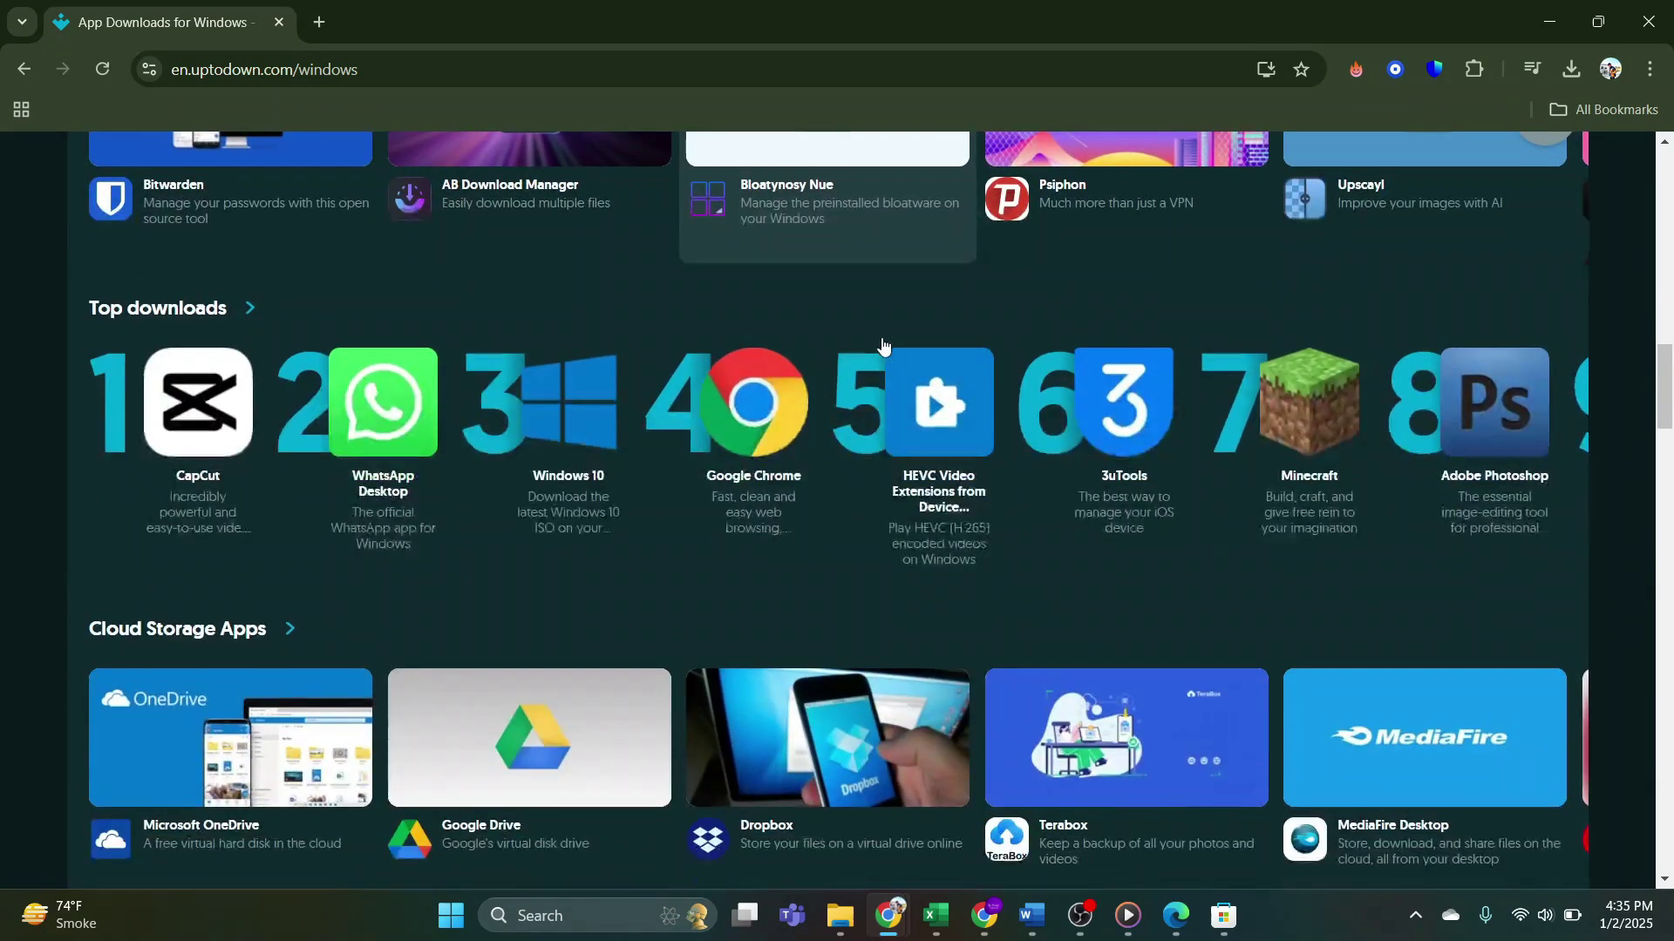
pyautogui.scroll(-1, 883, 346)
pyautogui.scroll(-1, 883, 346)
pyautogui.scroll(-2, 883, 346)
pyautogui.scroll(-1, 883, 347)
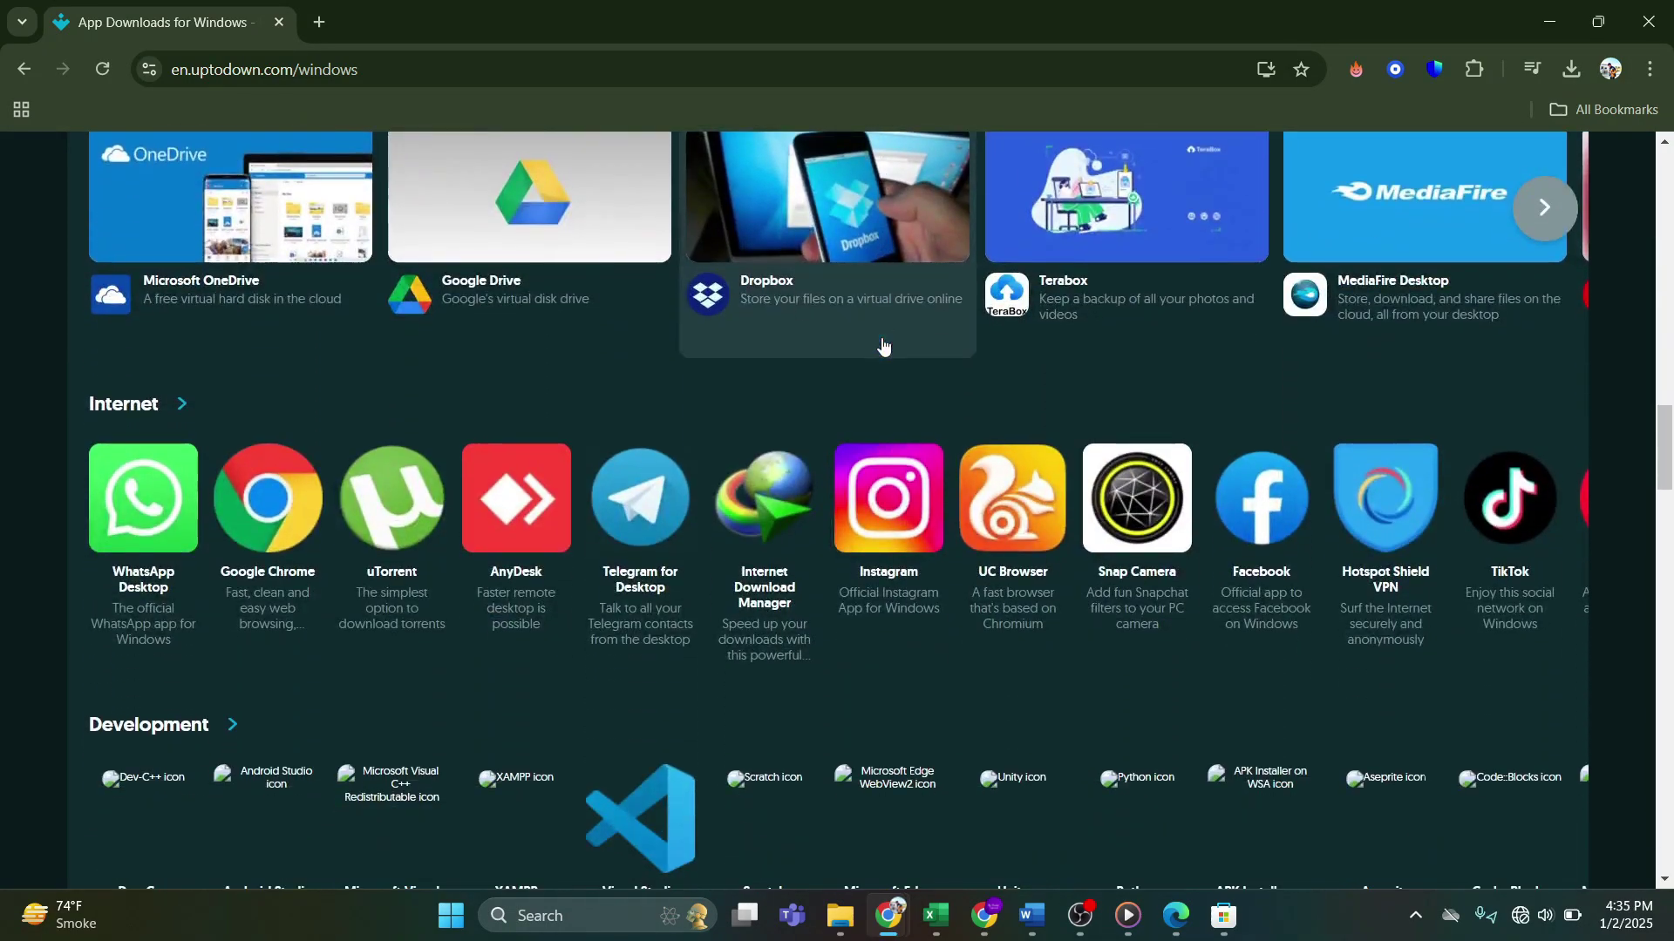
pyautogui.scroll(-2, 882, 346)
pyautogui.scroll(-1, 883, 346)
pyautogui.scroll(-1, 882, 346)
pyautogui.scroll(-2, 883, 347)
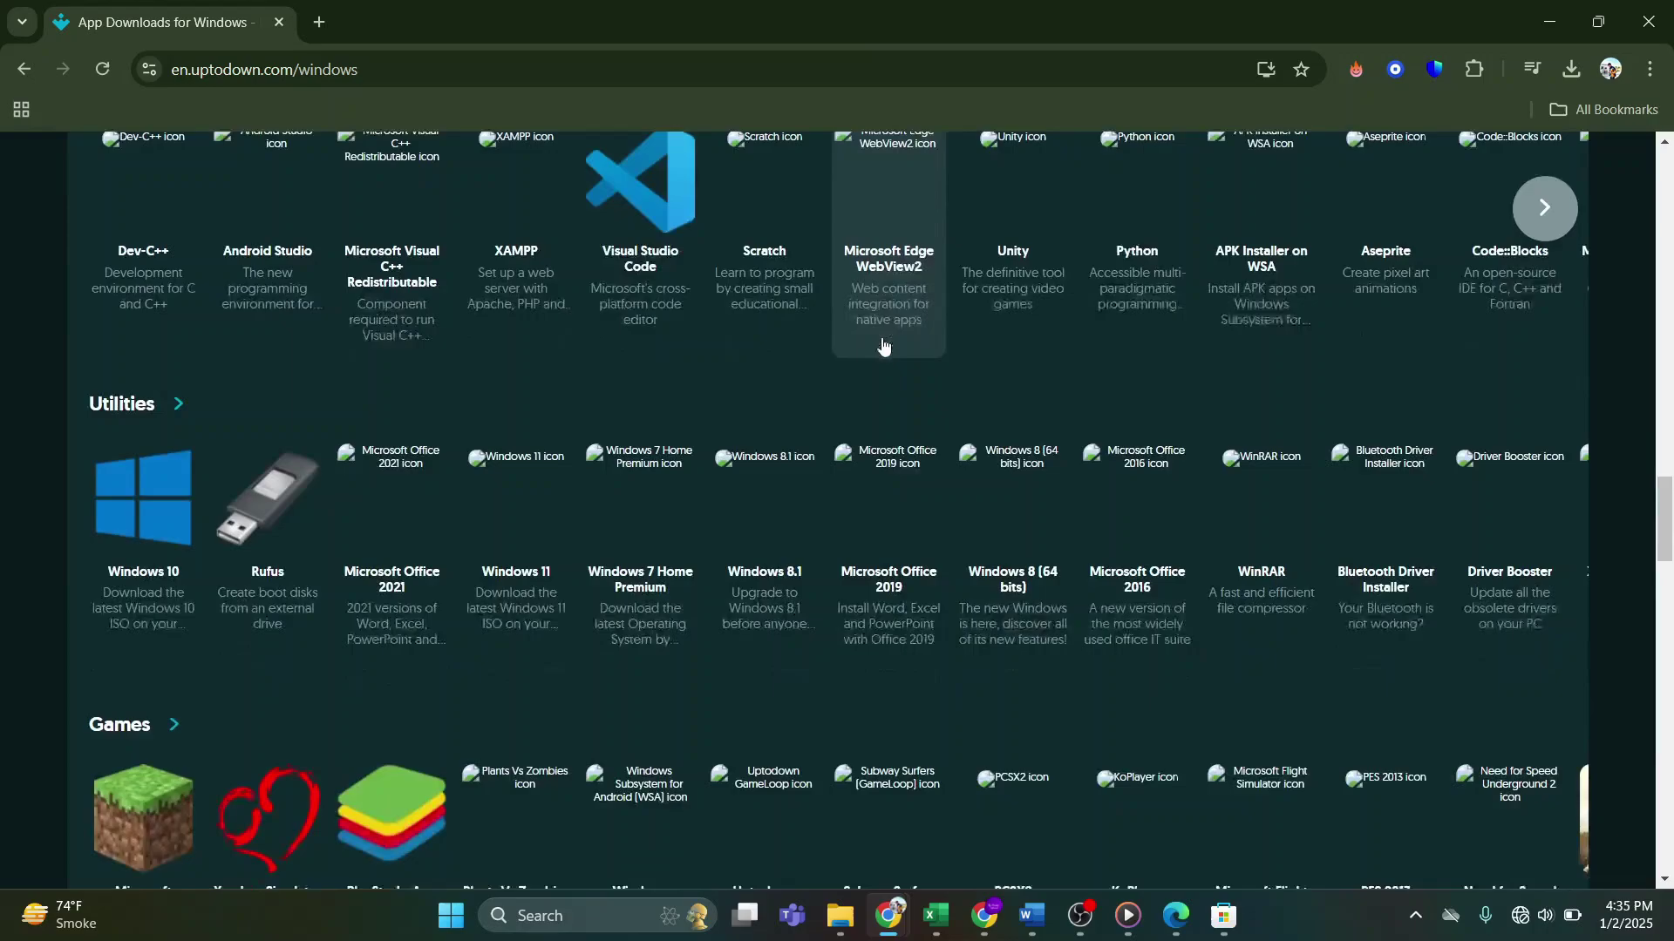
pyautogui.scroll(-2, 883, 347)
pyautogui.scroll(-2, 883, 346)
pyautogui.scroll(-1, 882, 347)
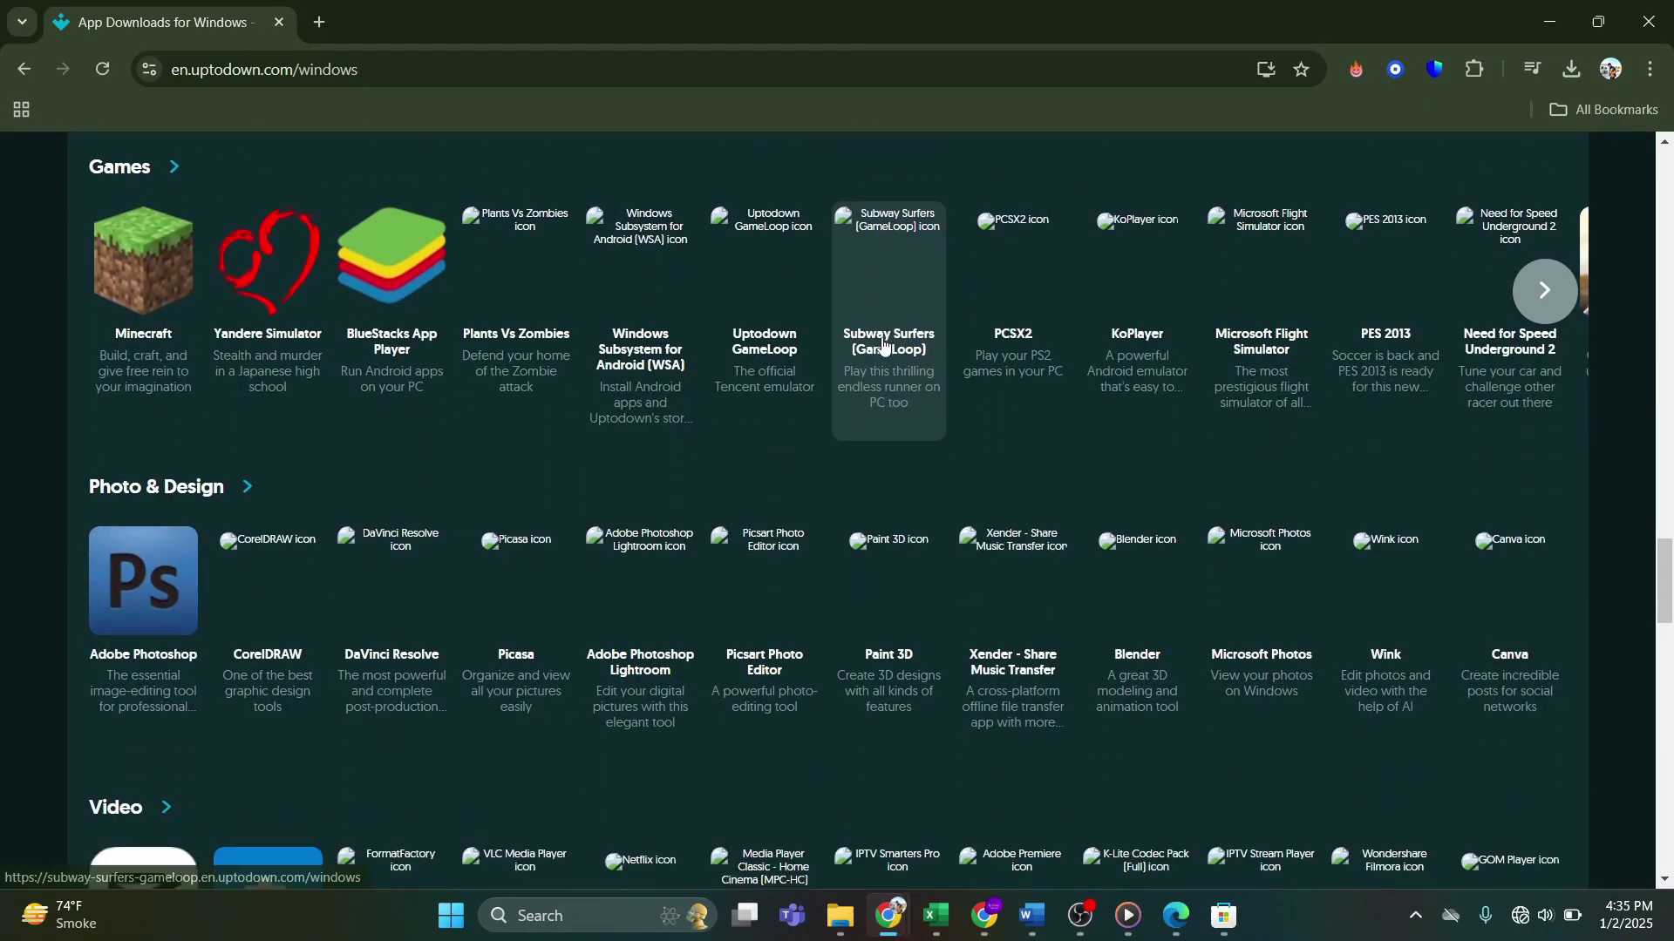
pyautogui.scroll(-2, 883, 346)
pyautogui.scroll(-1, 883, 347)
pyautogui.scroll(-1, 882, 346)
pyautogui.scroll(-1, 882, 347)
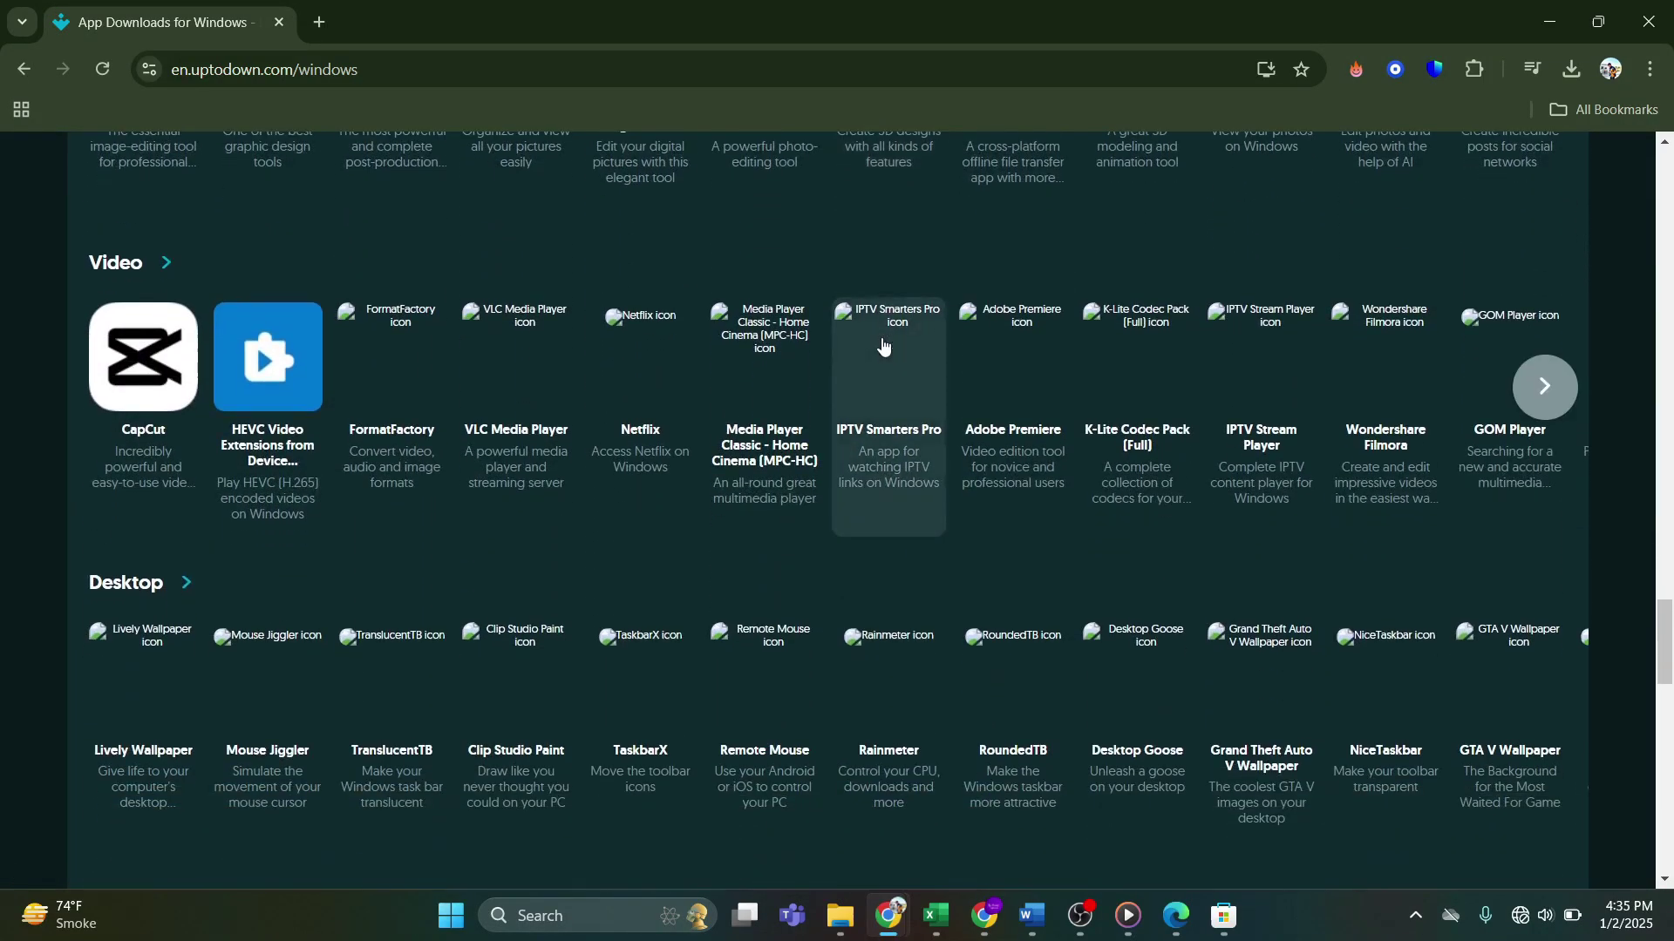
pyautogui.scroll(-2, 883, 347)
pyautogui.scroll(-1, 883, 347)
pyautogui.scroll(-2, 883, 347)
pyautogui.scroll(-1, 882, 347)
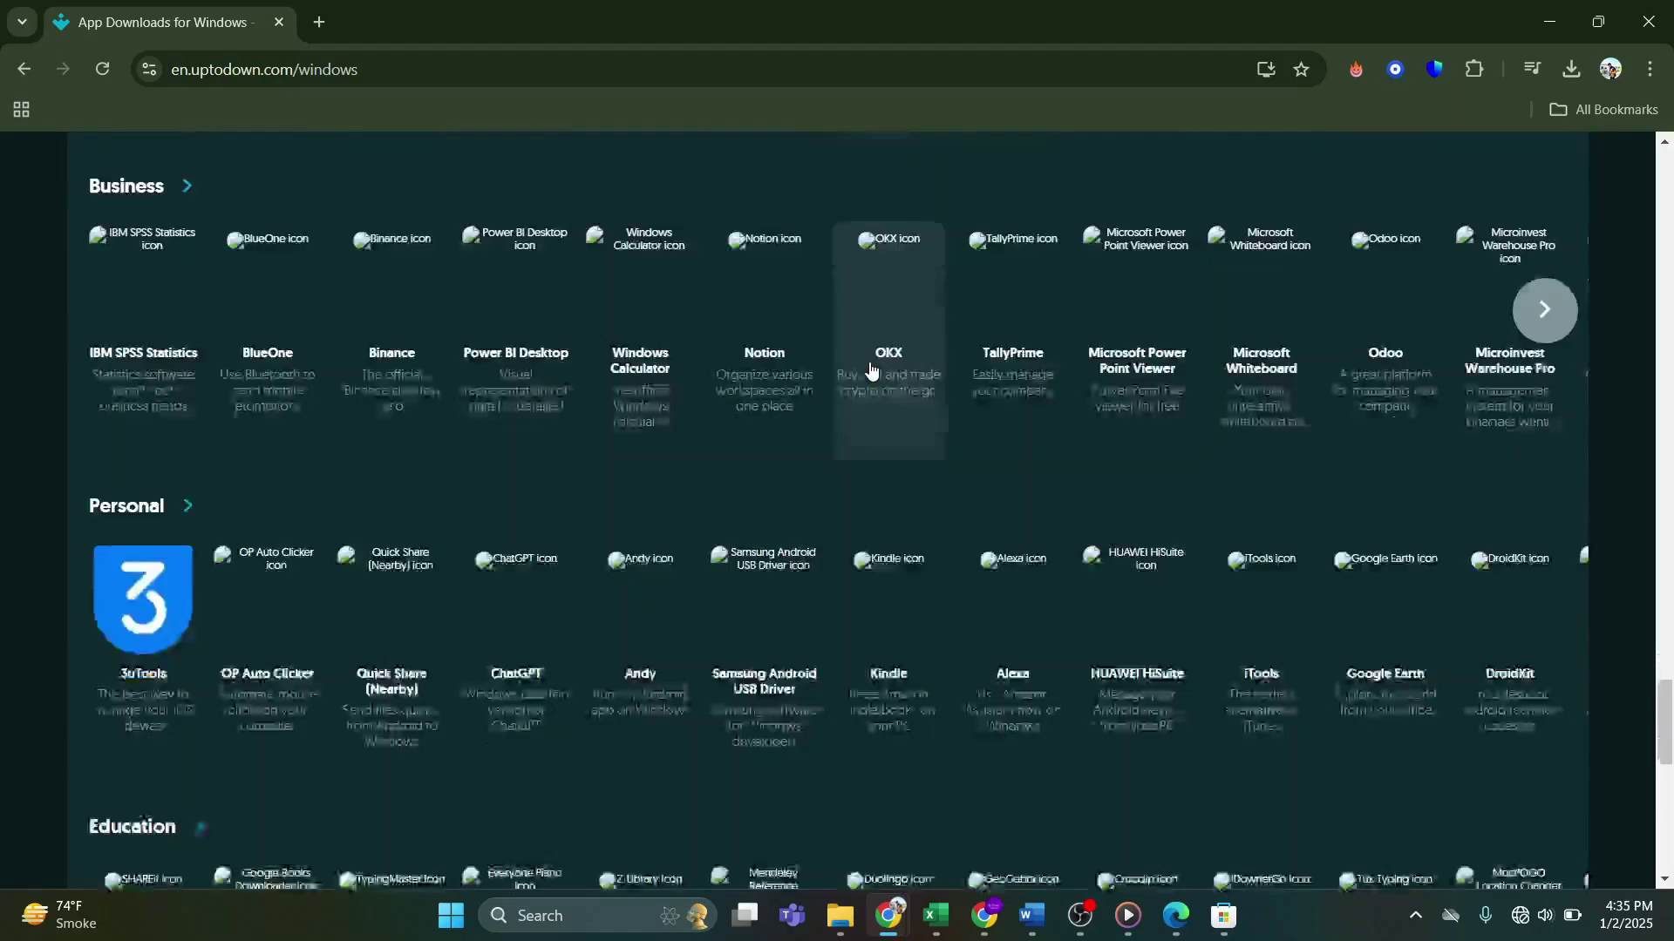
pyautogui.scroll(-2, 876, 360)
pyautogui.scroll(3, 869, 366)
pyautogui.scroll(2, 866, 382)
pyautogui.scroll(5, 867, 381)
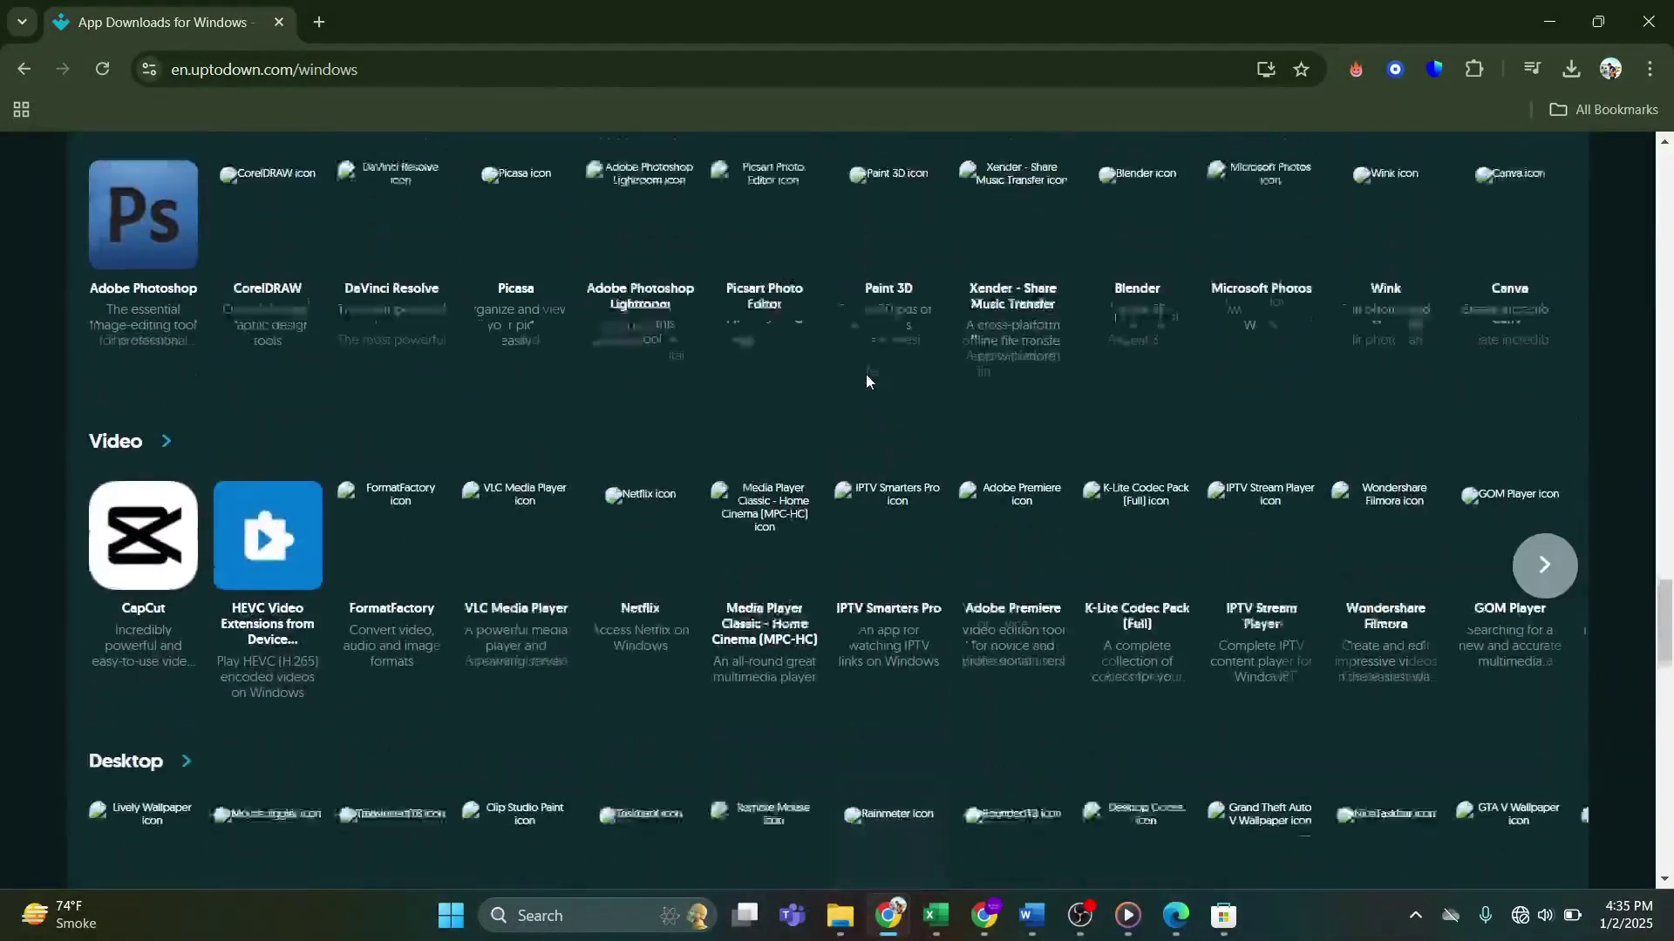
pyautogui.scroll(4, 867, 383)
pyautogui.scroll(3, 866, 382)
pyautogui.scroll(5, 866, 383)
pyautogui.scroll(4, 866, 382)
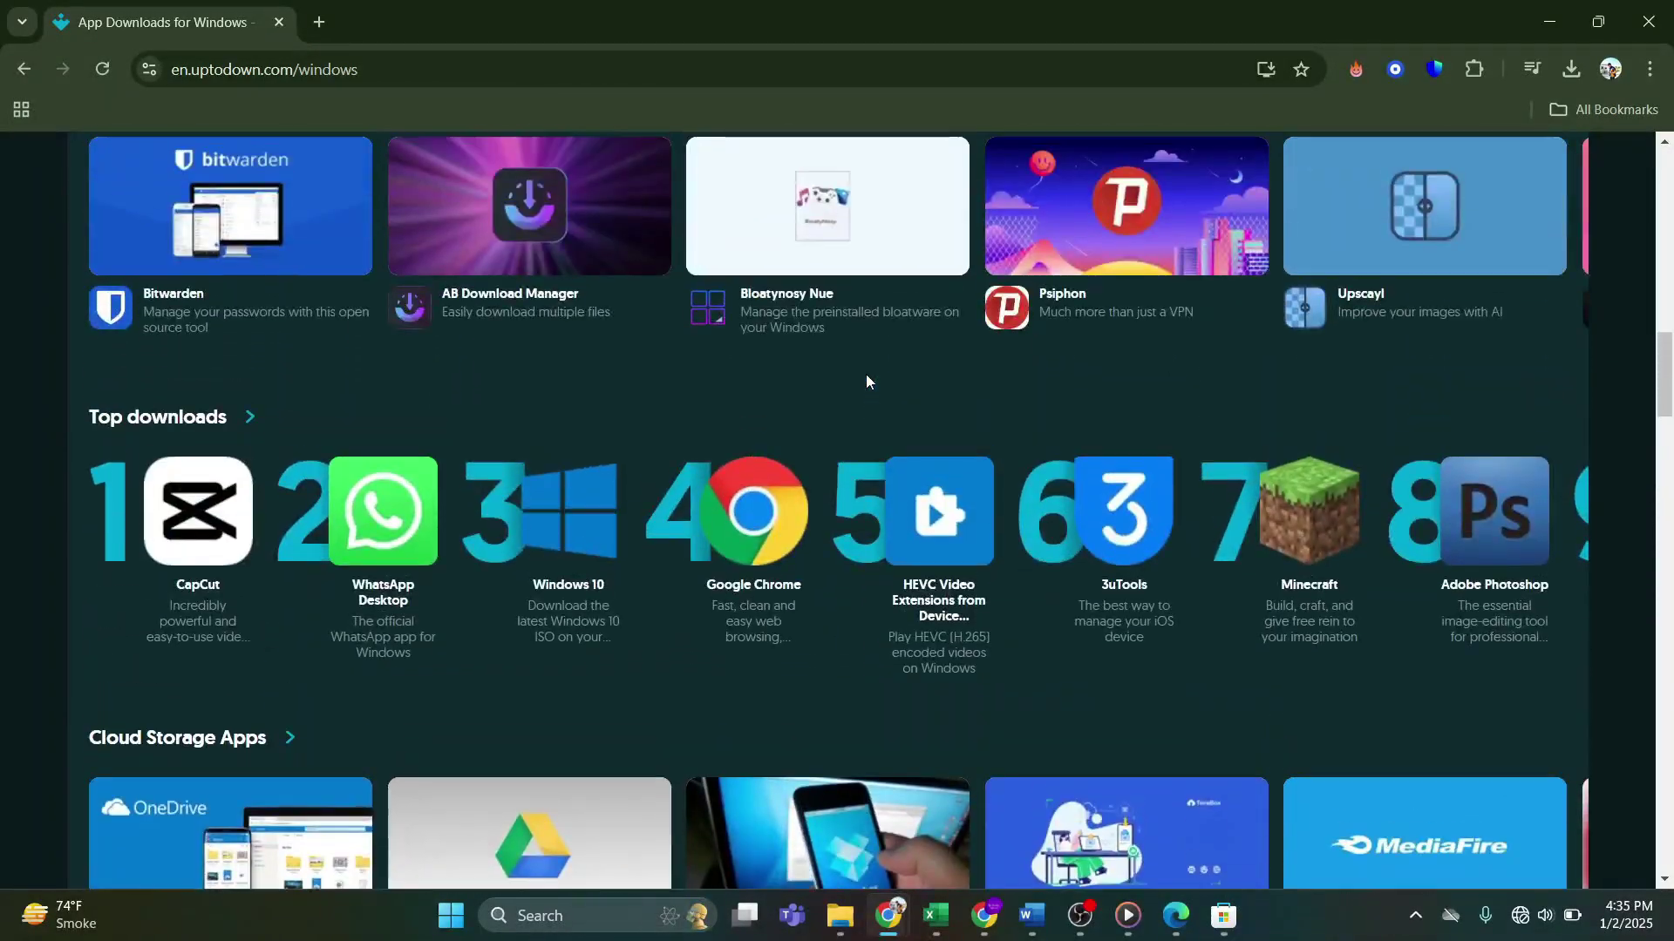
pyautogui.scroll(4, 867, 382)
pyautogui.scroll(3, 866, 383)
pyautogui.scroll(5, 867, 382)
pyautogui.scroll(1, 916, 399)
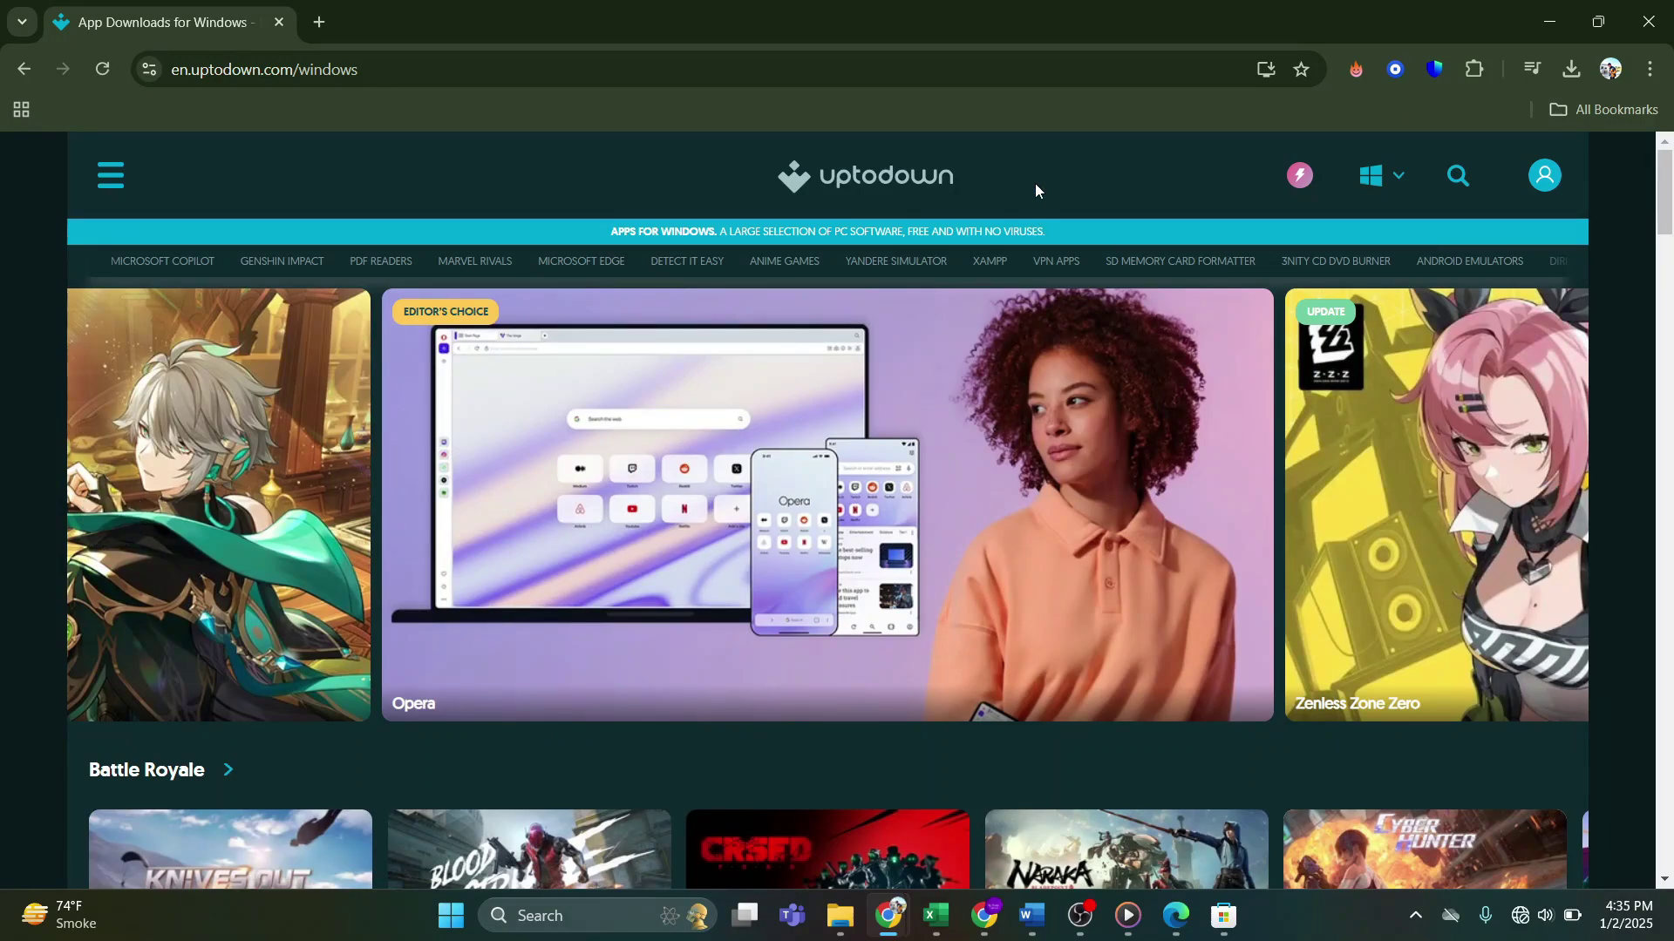
# - Search Uptodown for 'whatsapp' to reach the WhatsApp Desktop app page
pyautogui.click(1457, 175)
pyautogui.write('whatsapp')
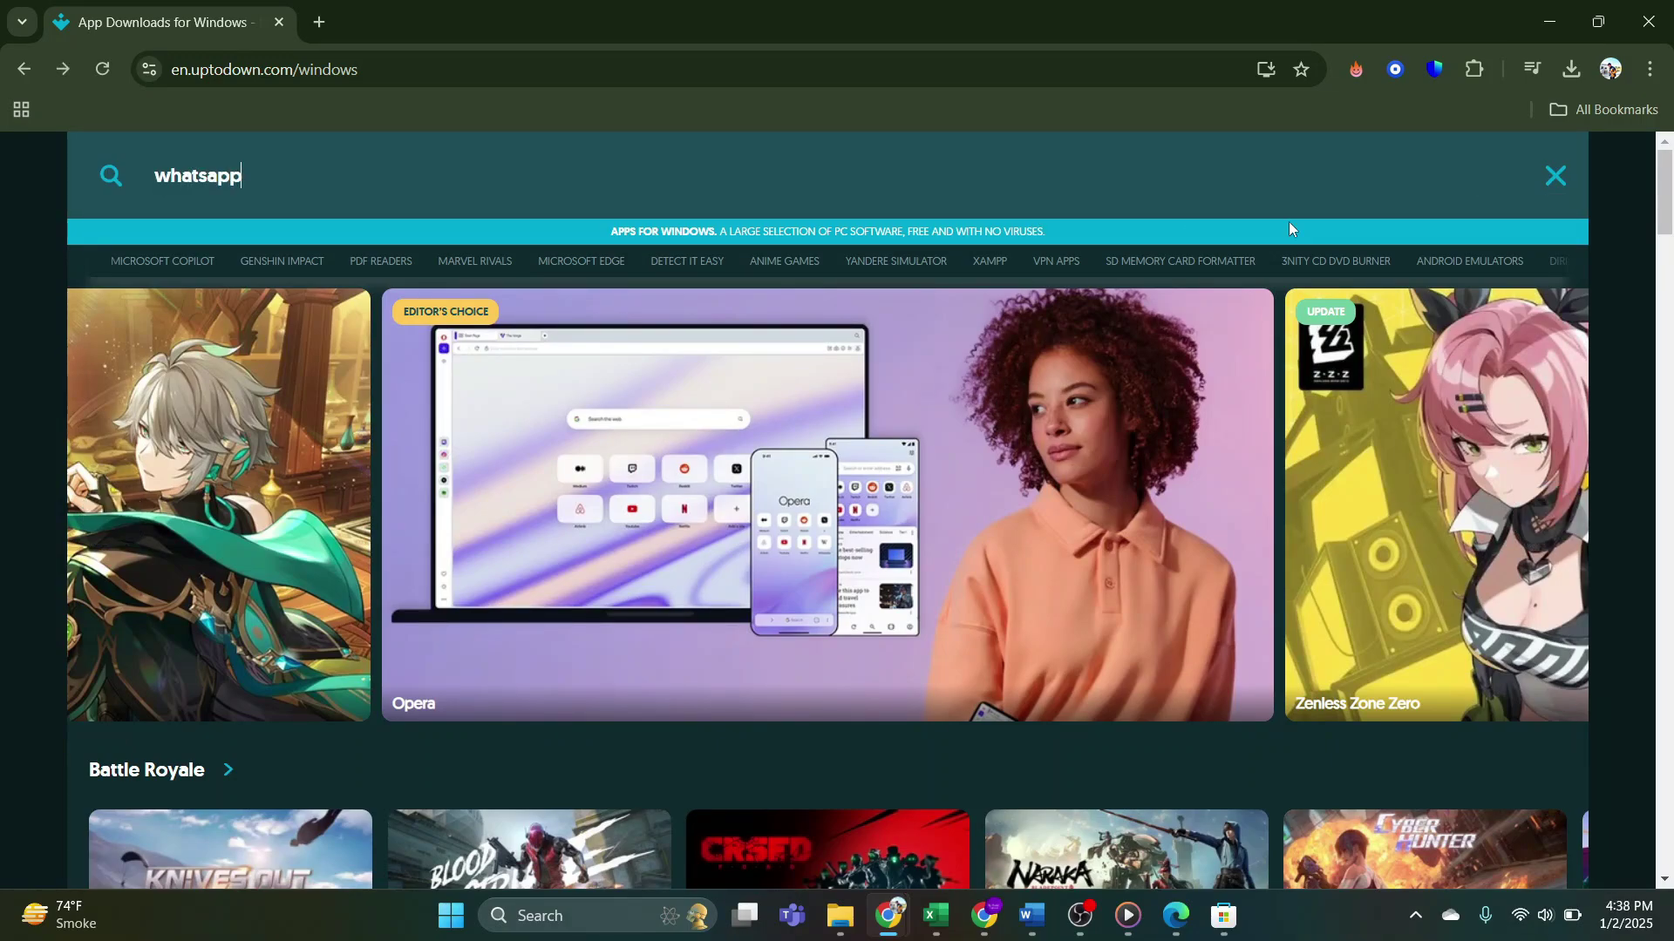
pyautogui.press('Return')
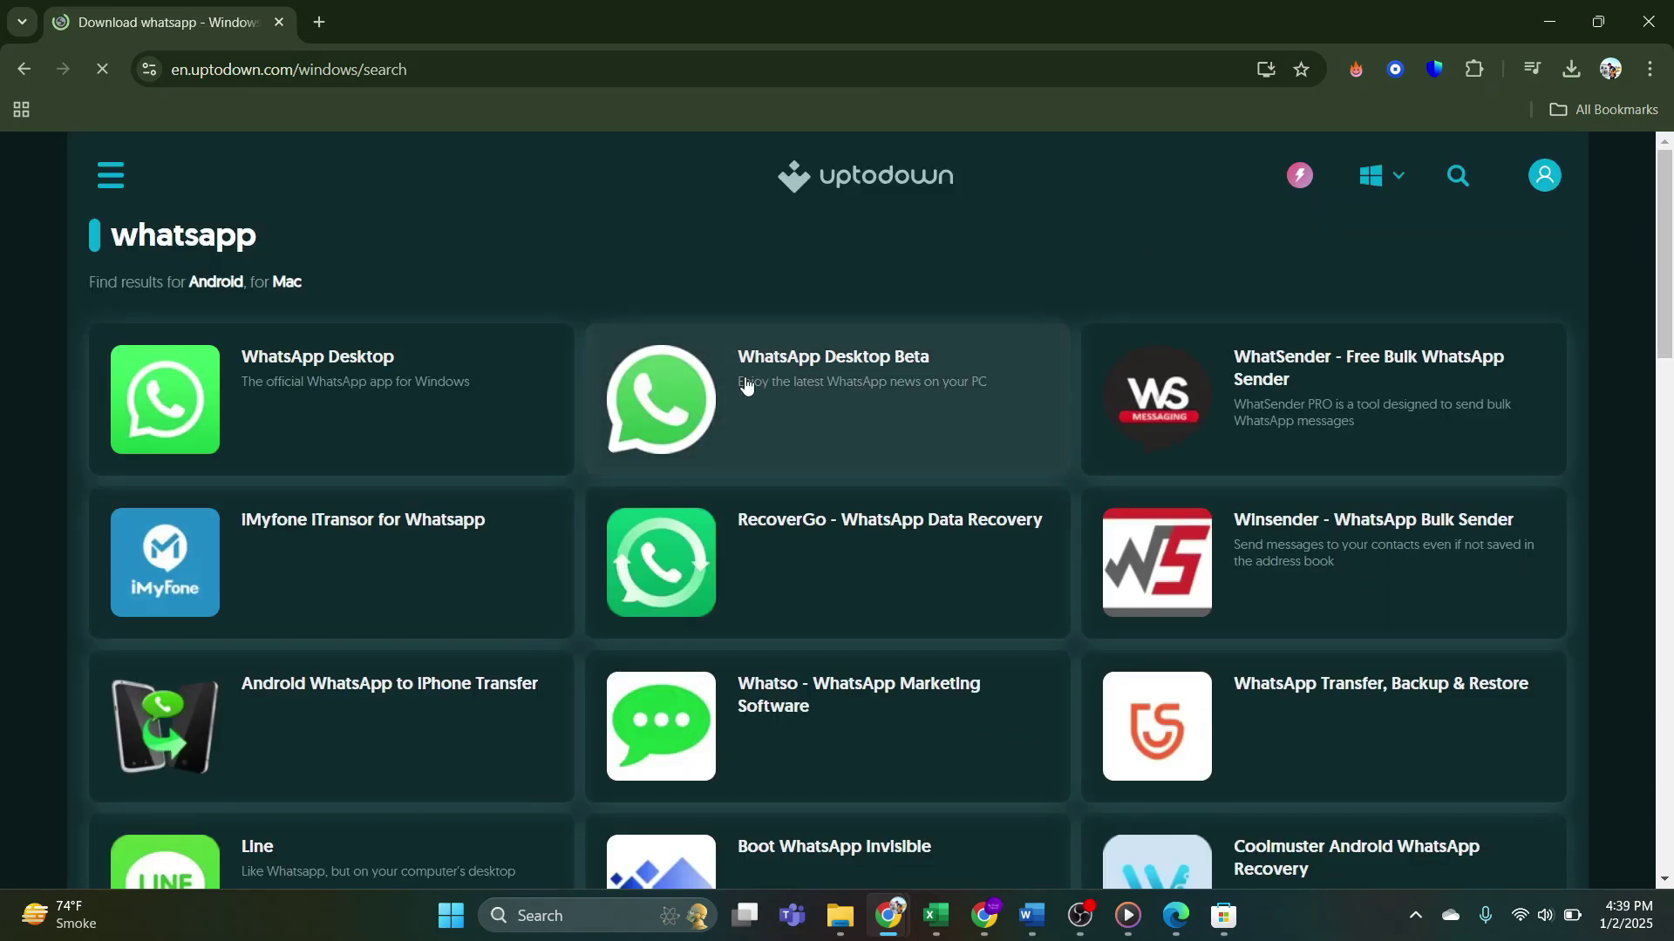
pyautogui.scroll(-3, 1153, 400)
pyautogui.scroll(-2, 1177, 680)
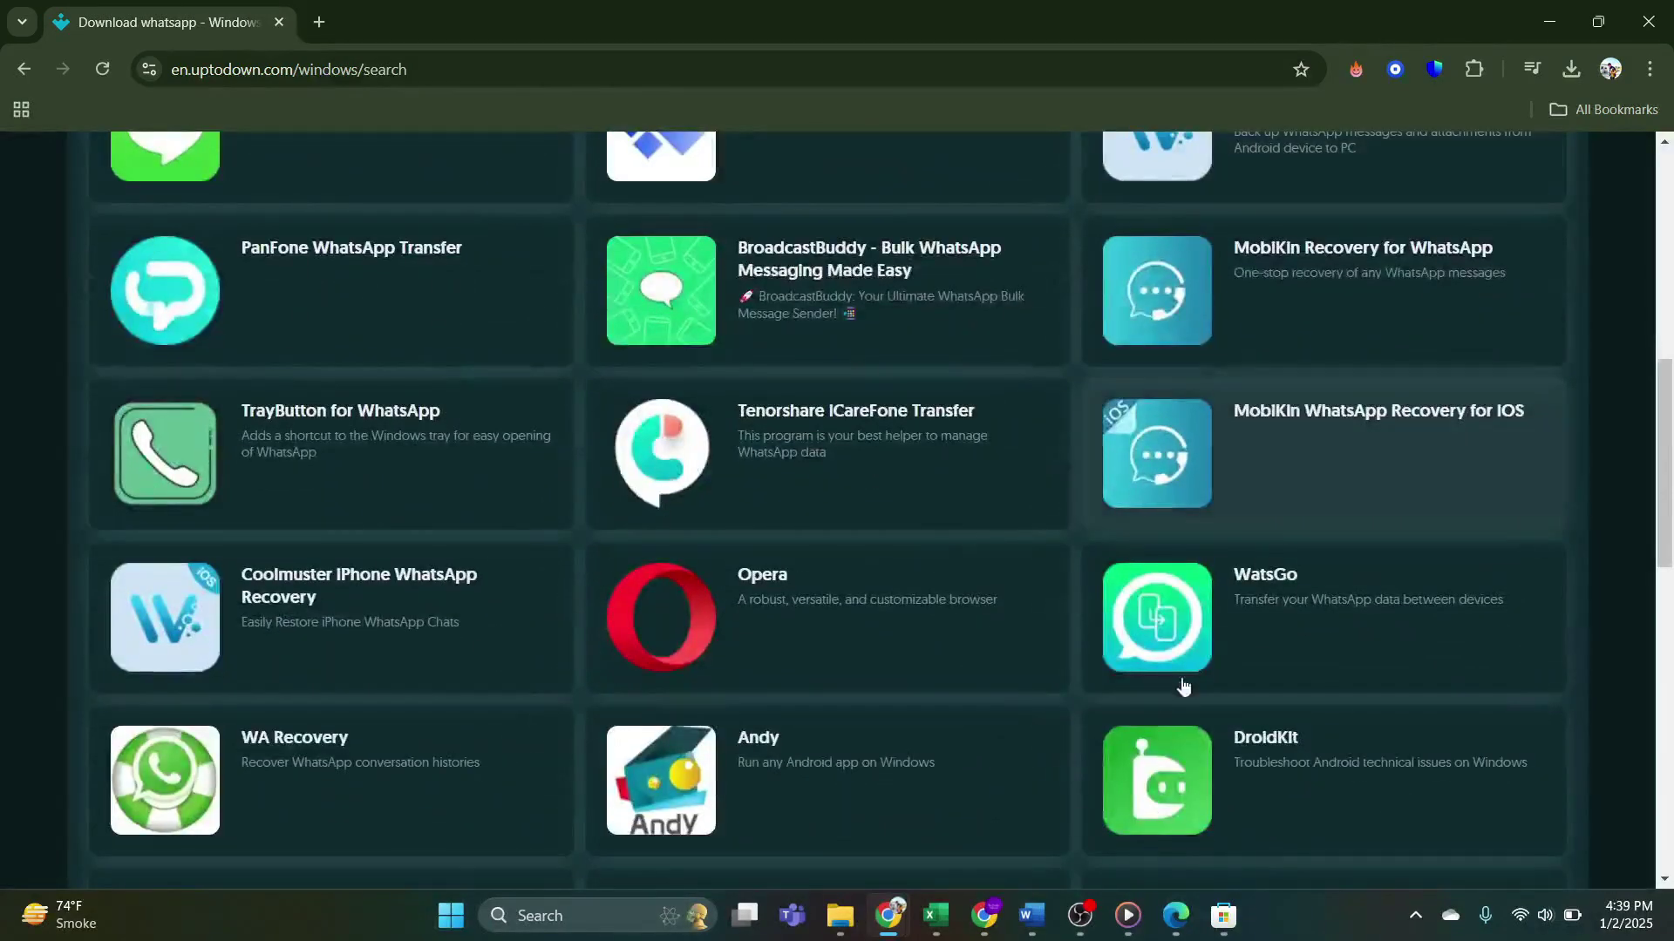
pyautogui.scroll(2, 257, 692)
pyautogui.scroll(3, 258, 655)
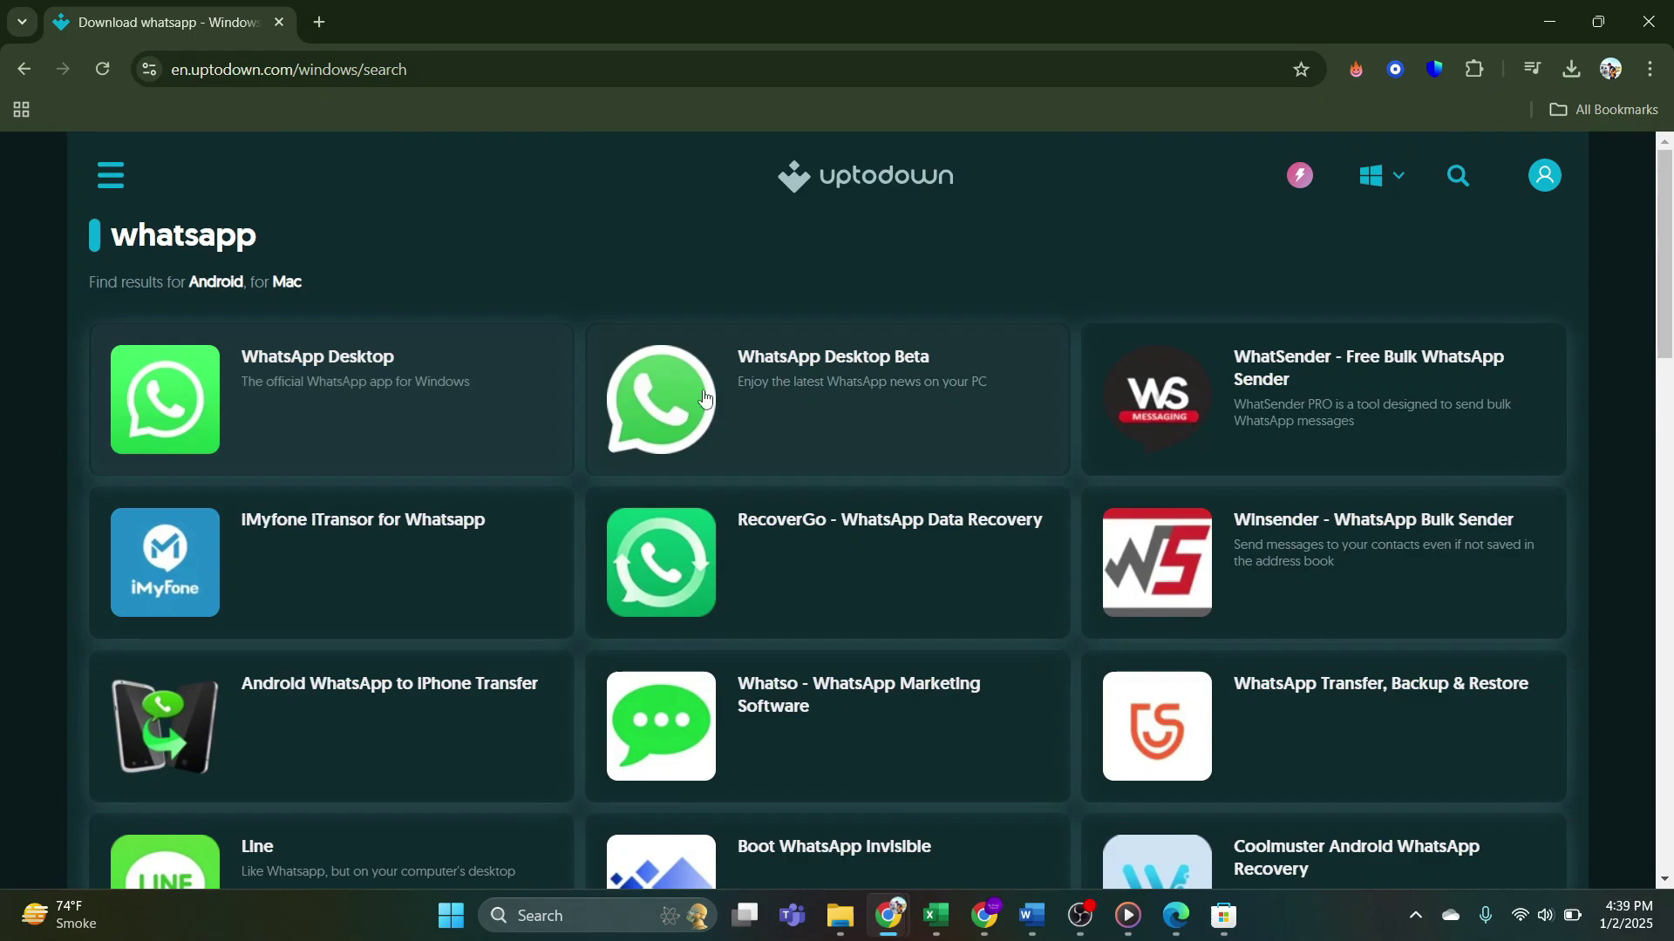
pyautogui.scroll(-2, 986, 758)
pyautogui.scroll(3, 986, 758)
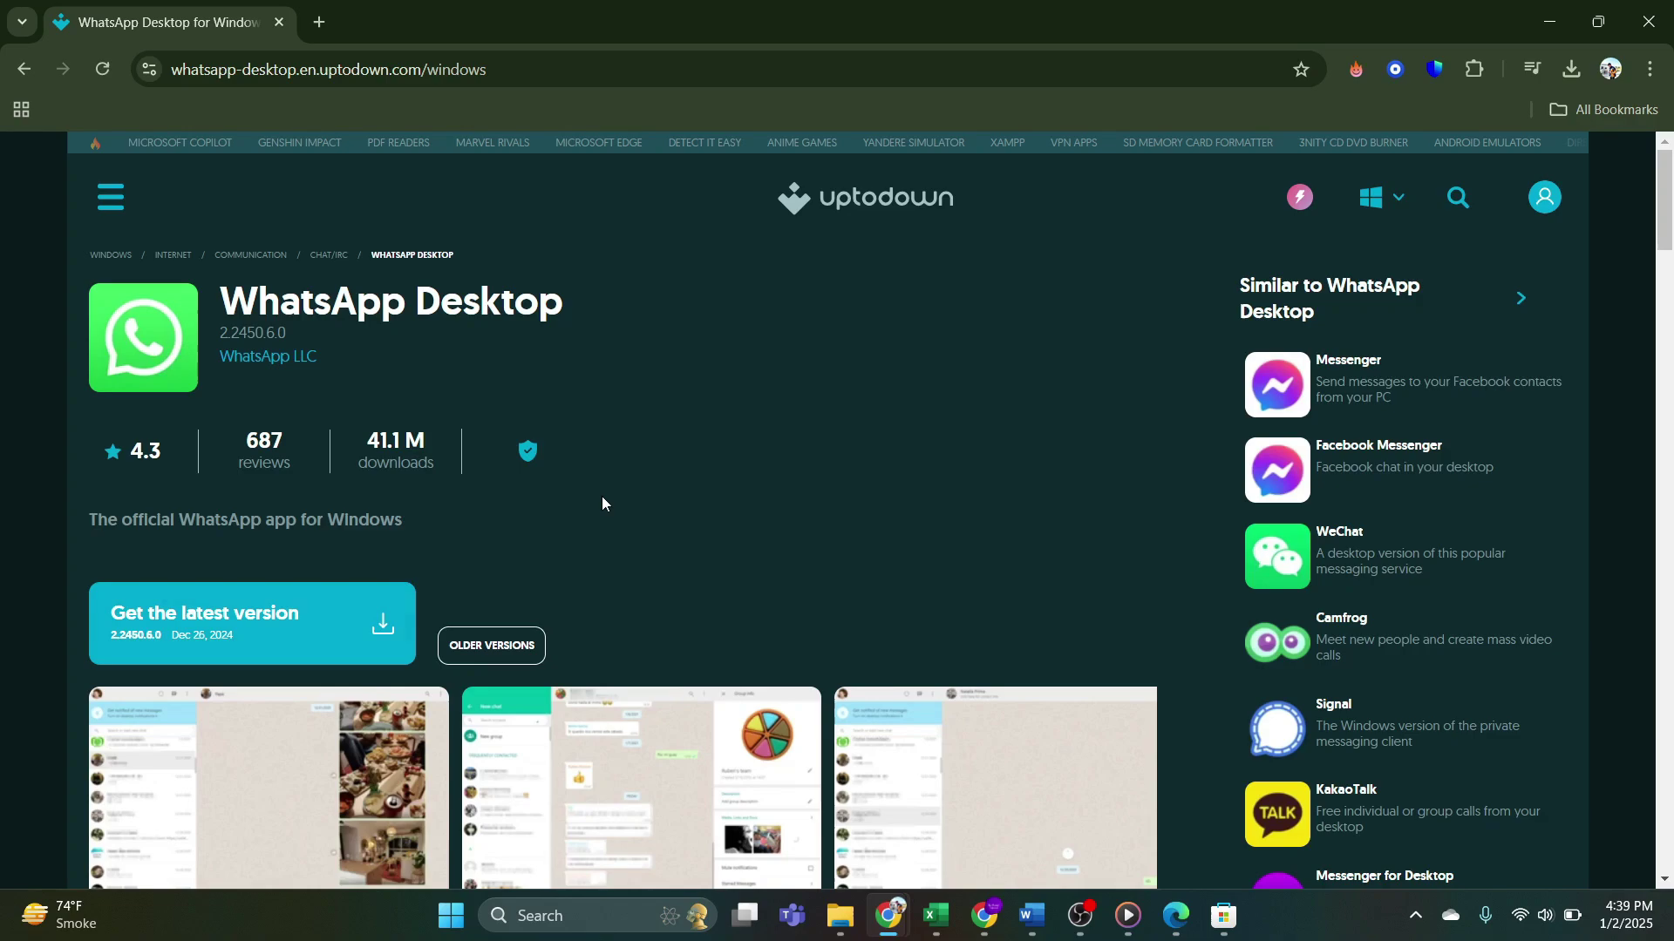
pyautogui.scroll(-1, 527, 548)
# - Start the WhatsApp Desktop msixbundle download, keeping the unverified file, and check its progress in Chrome's downloads panel
pyautogui.click(251, 534)
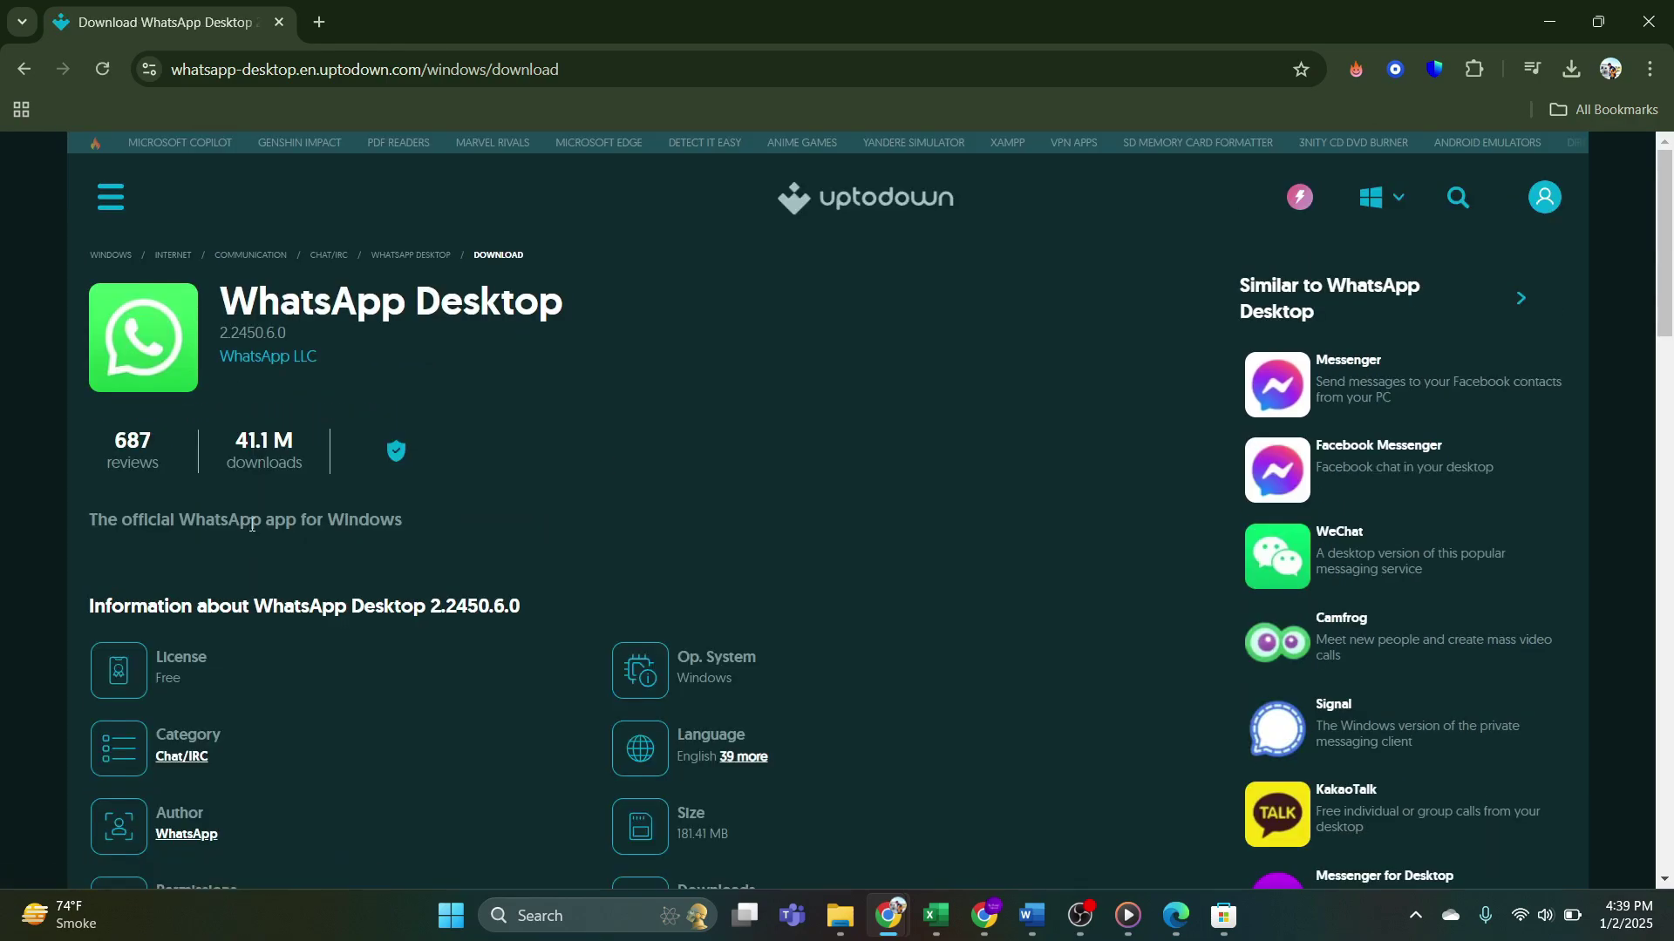
pyautogui.scroll(-2, 377, 531)
pyautogui.scroll(-2, 378, 533)
pyautogui.scroll(-1, 379, 533)
pyautogui.scroll(-1, 378, 532)
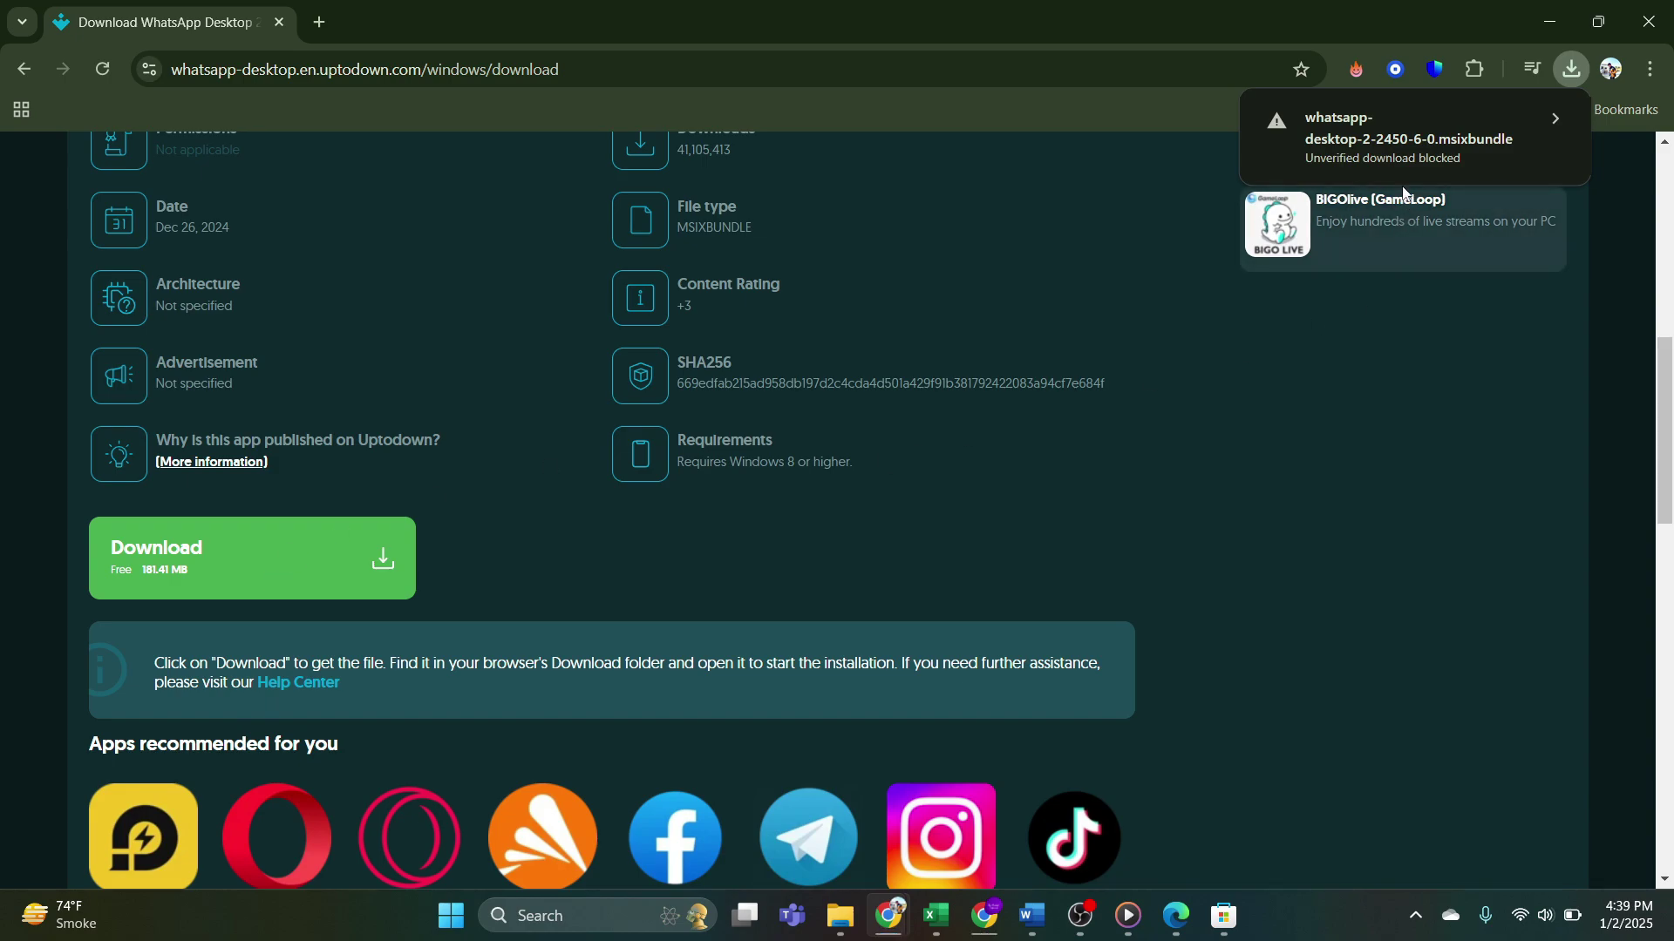
pyautogui.click(1438, 138)
pyautogui.click(1414, 257)
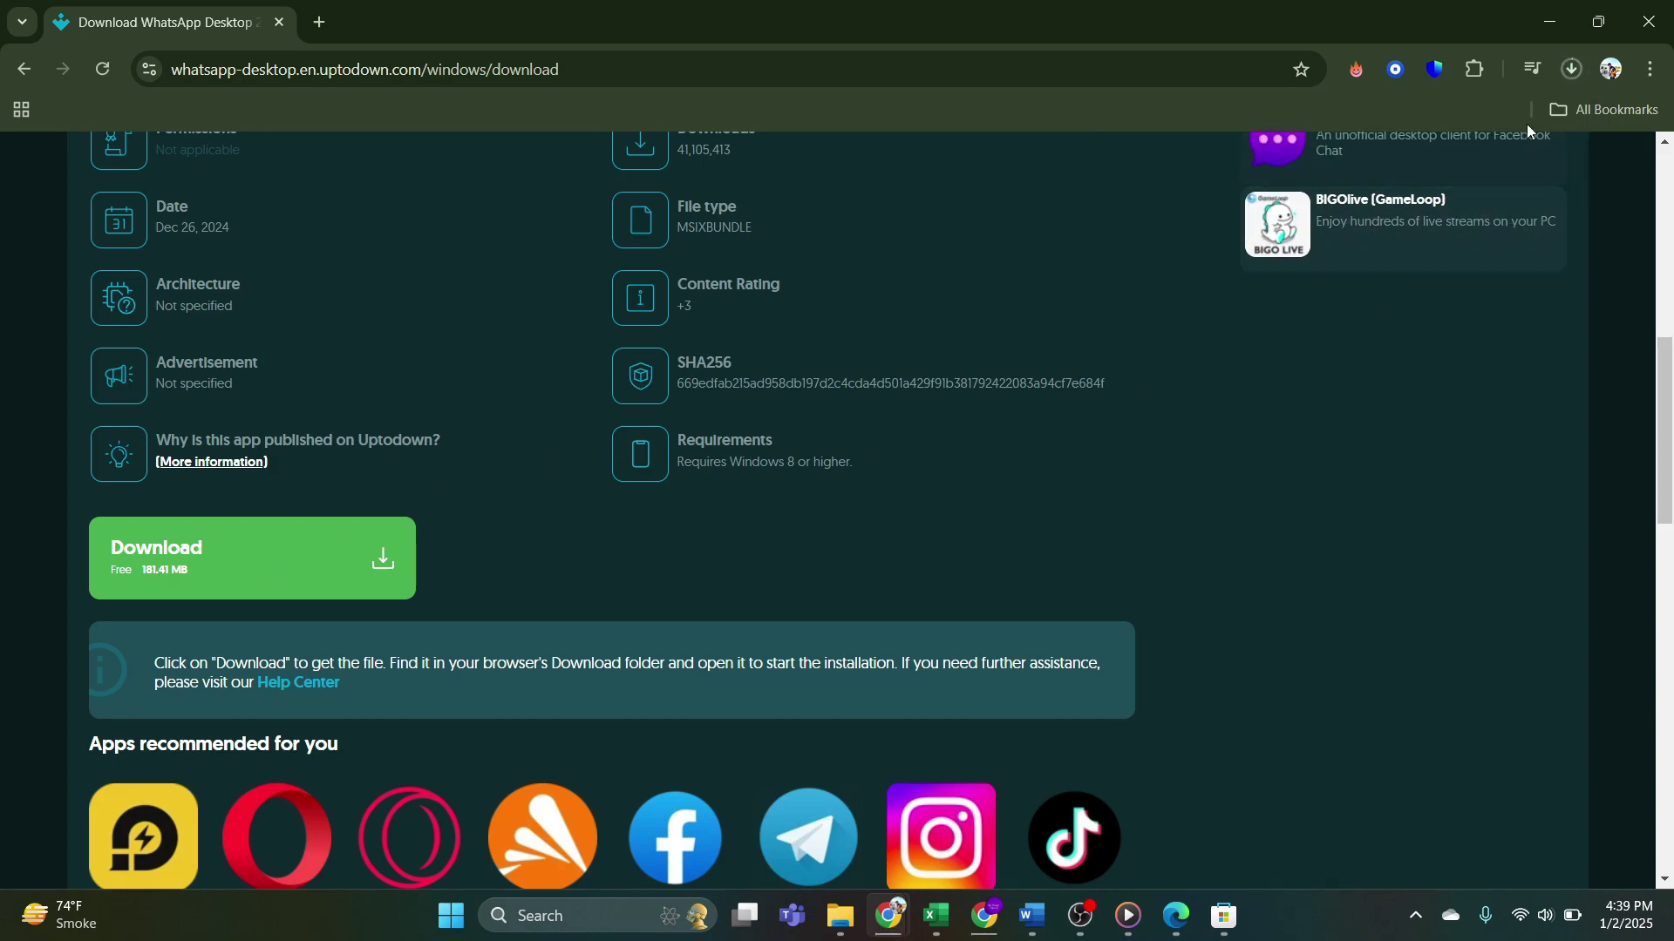
pyautogui.click(1569, 68)
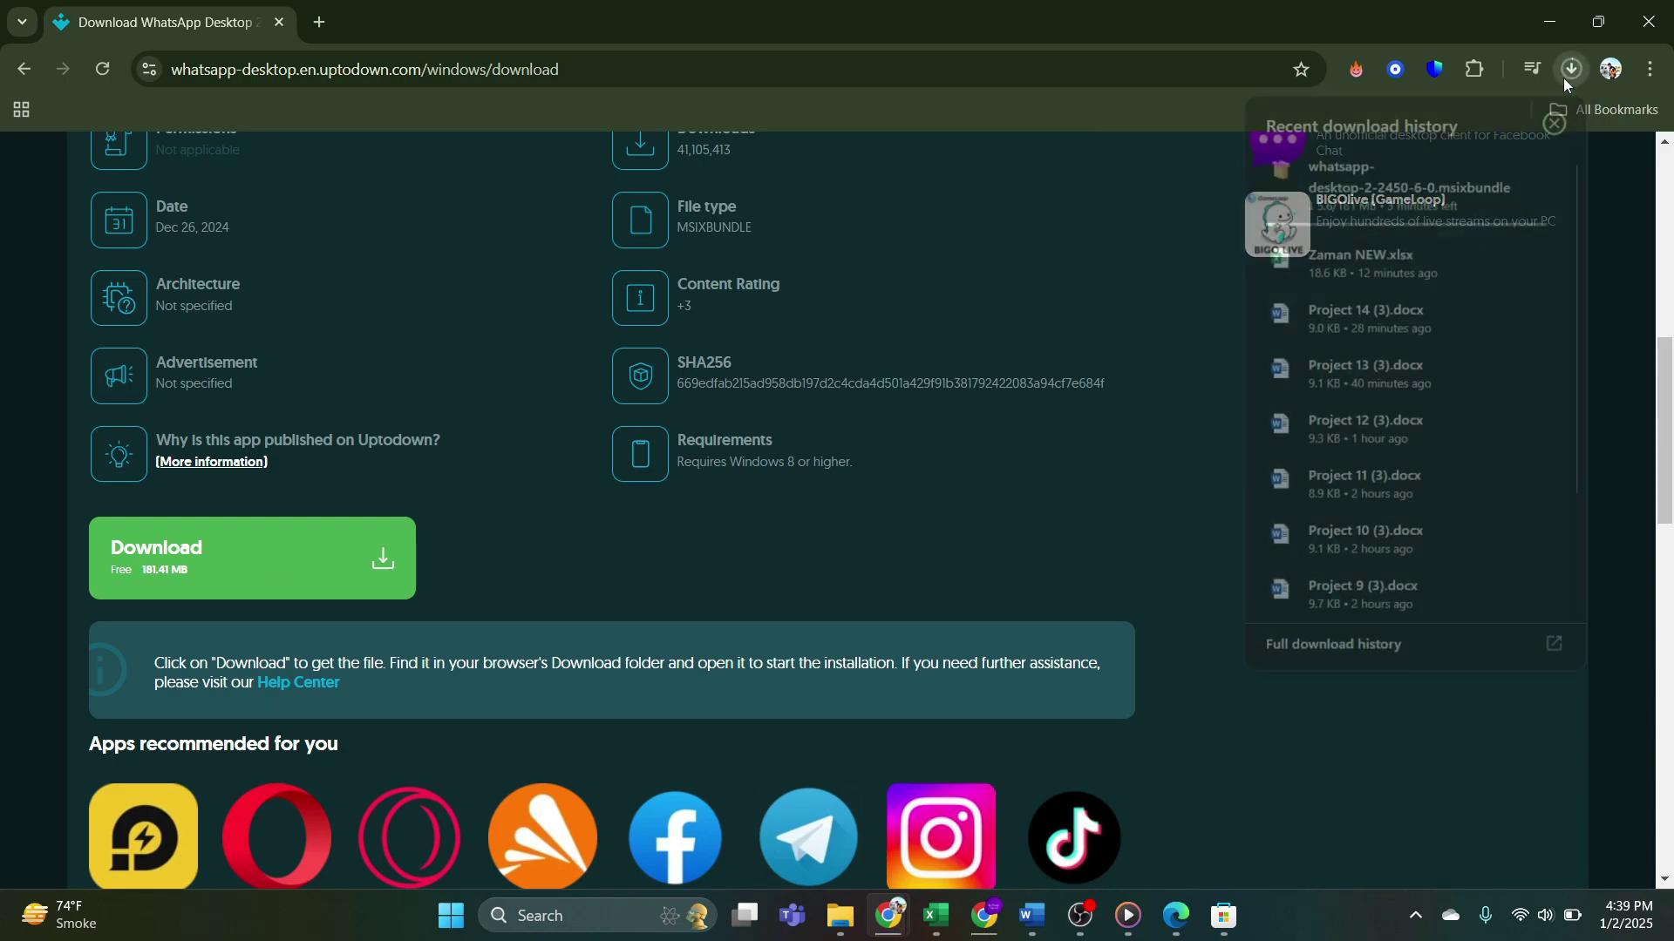
pyautogui.click(1121, 234)
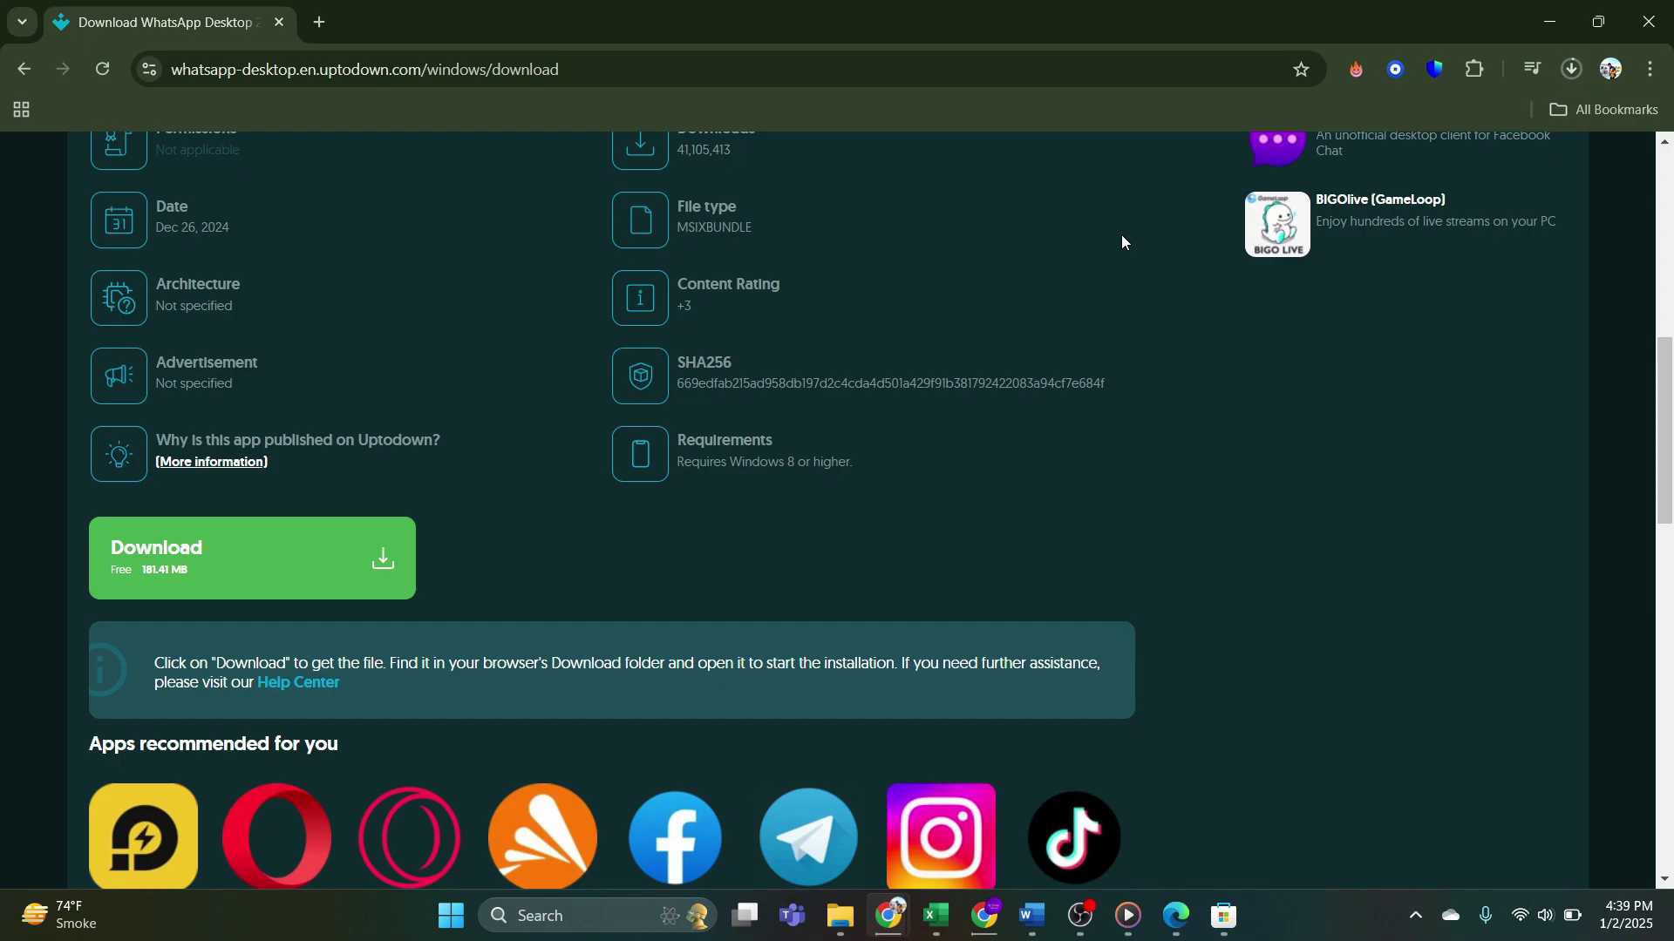